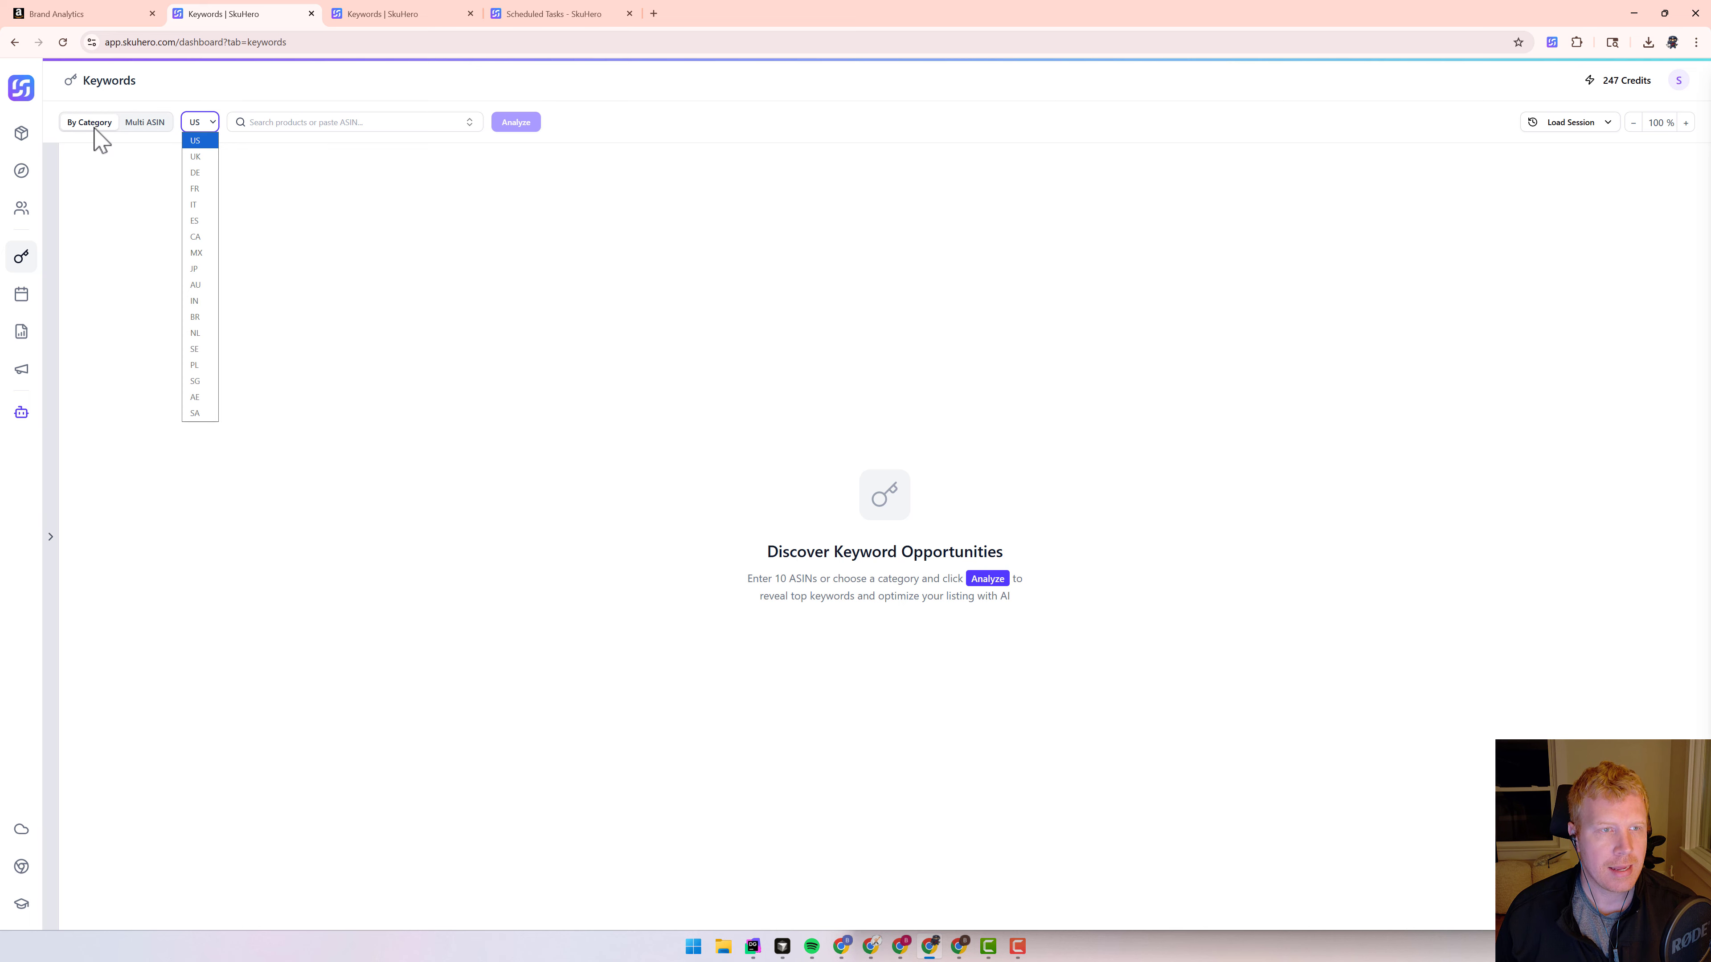
Run a US keyword analysis for the Toasters category, found by searching for toaster, and skip saving the session.
left_click(291, 125)
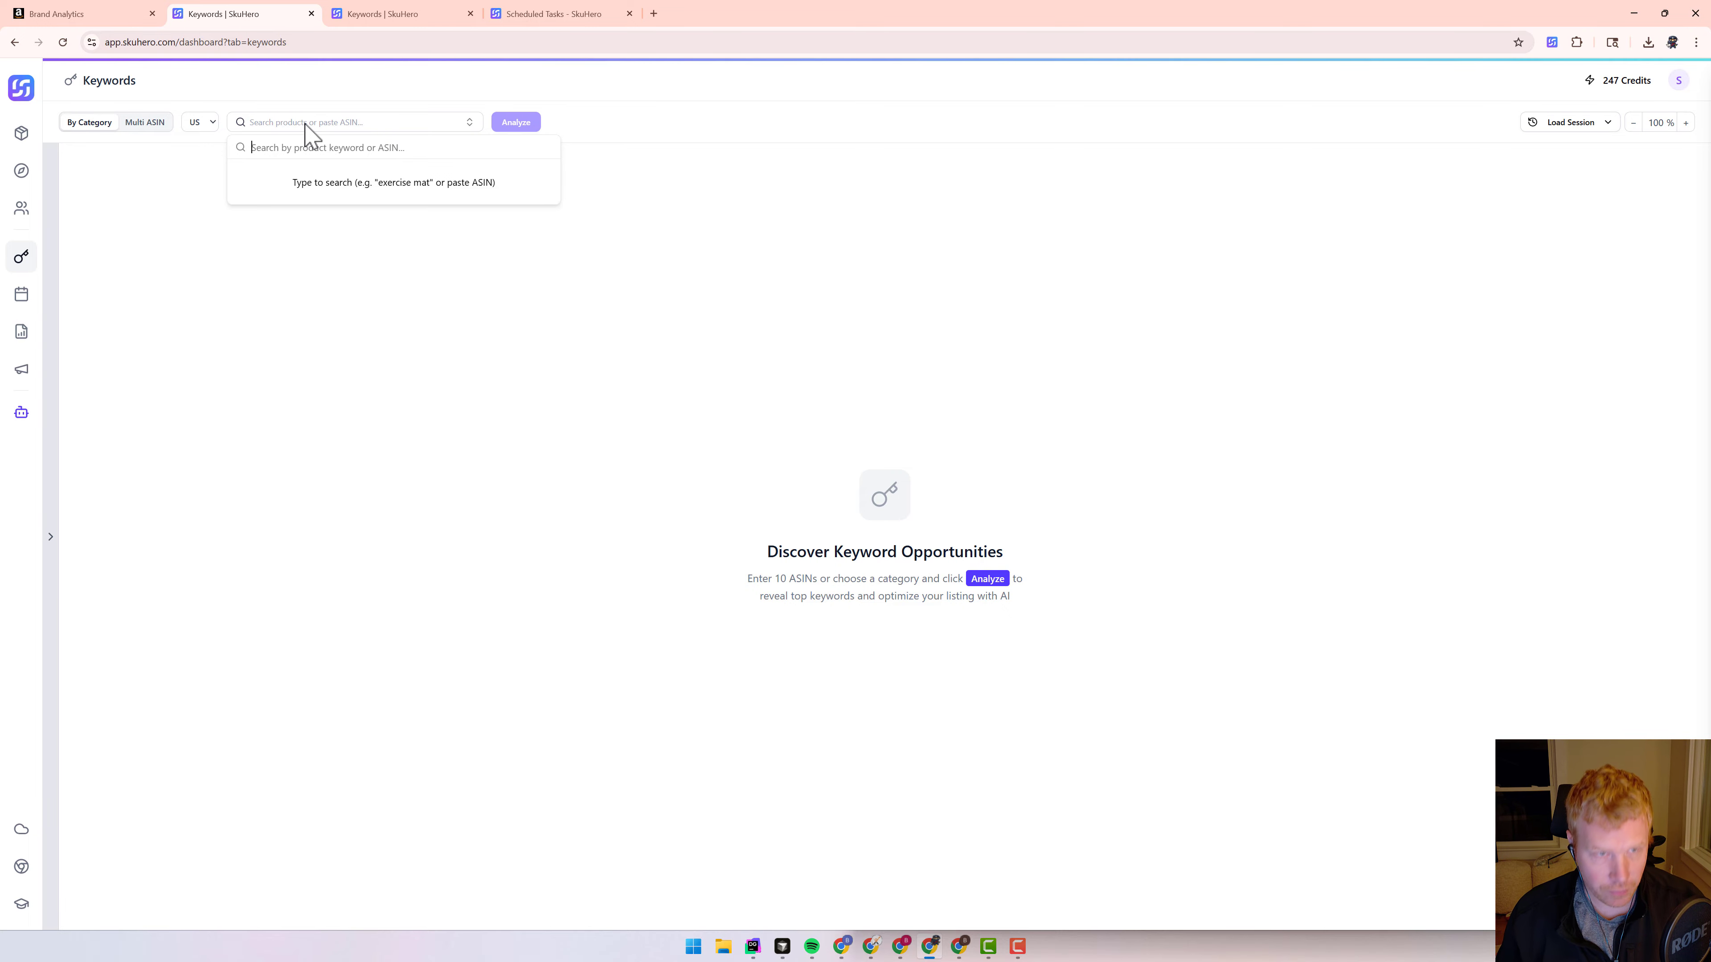
type("toaster")
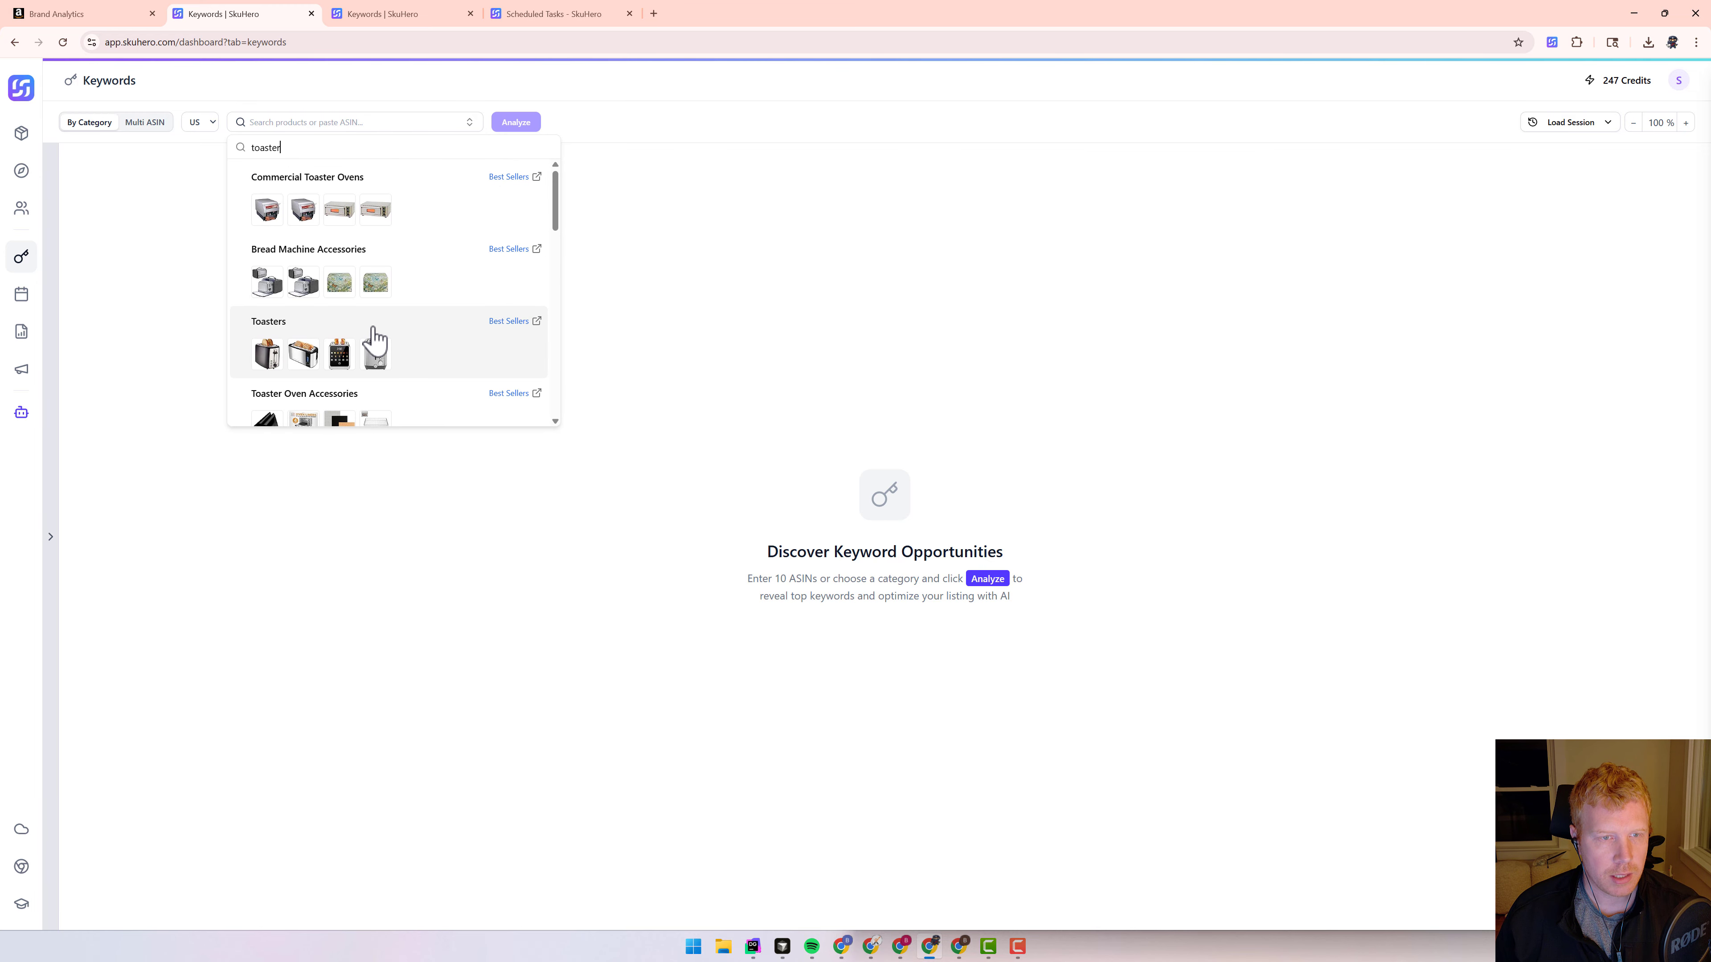
left_click(375, 341)
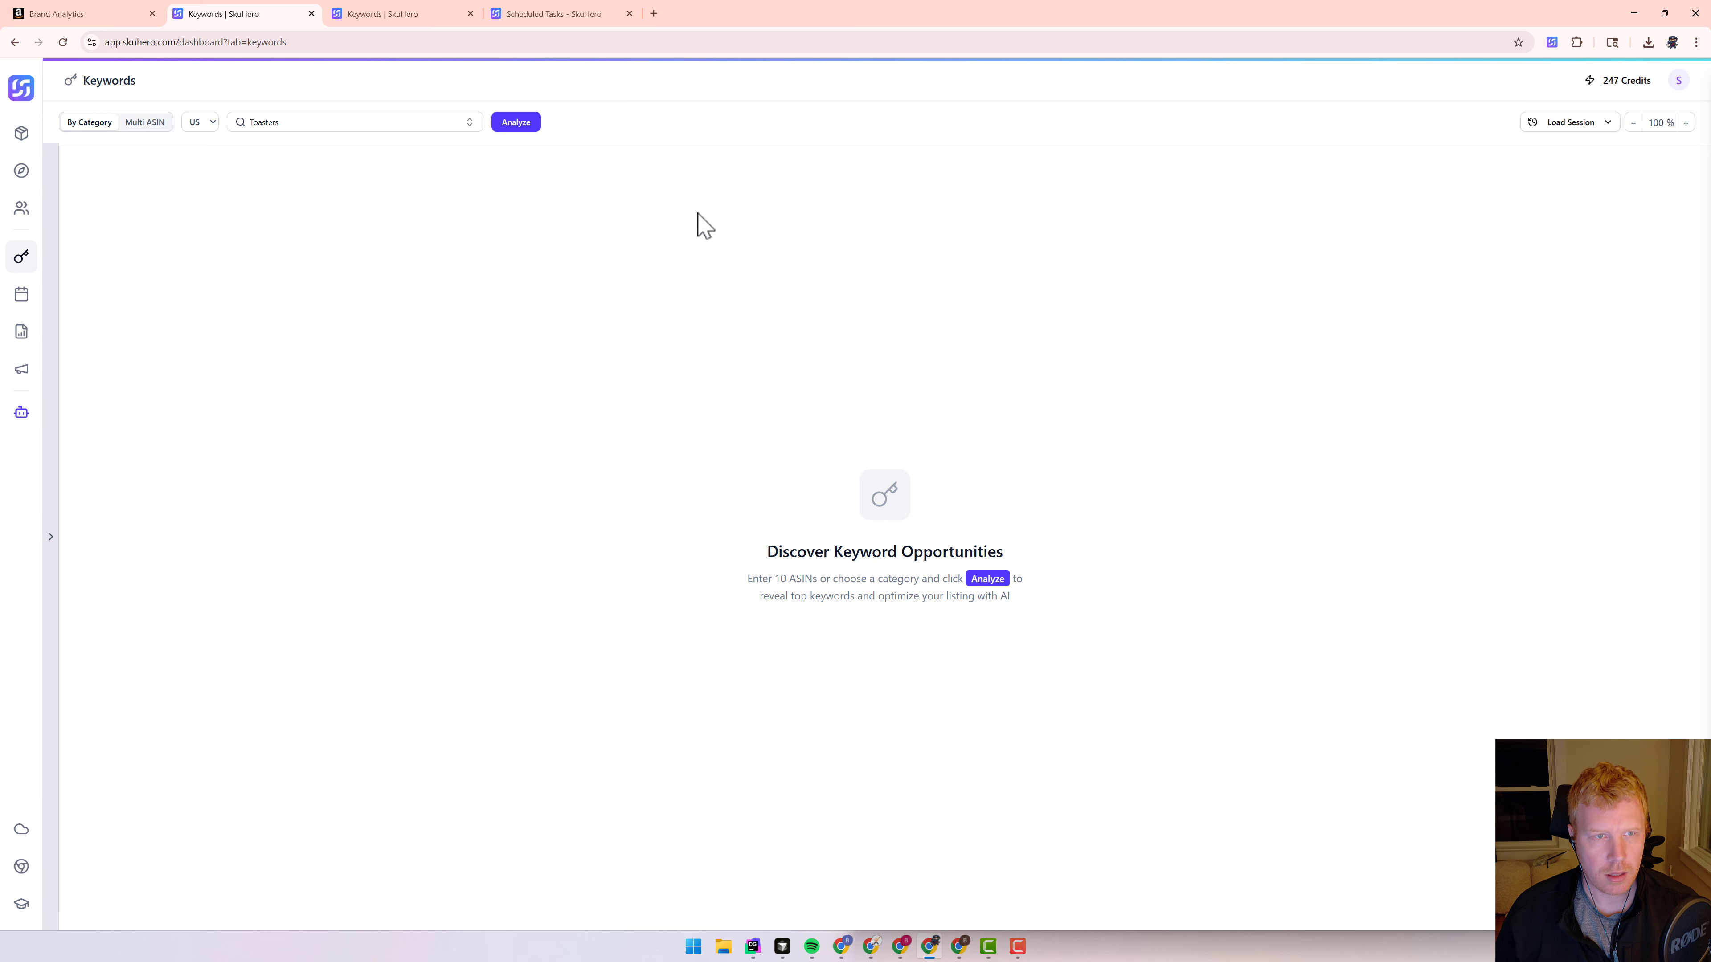
left_click(520, 125)
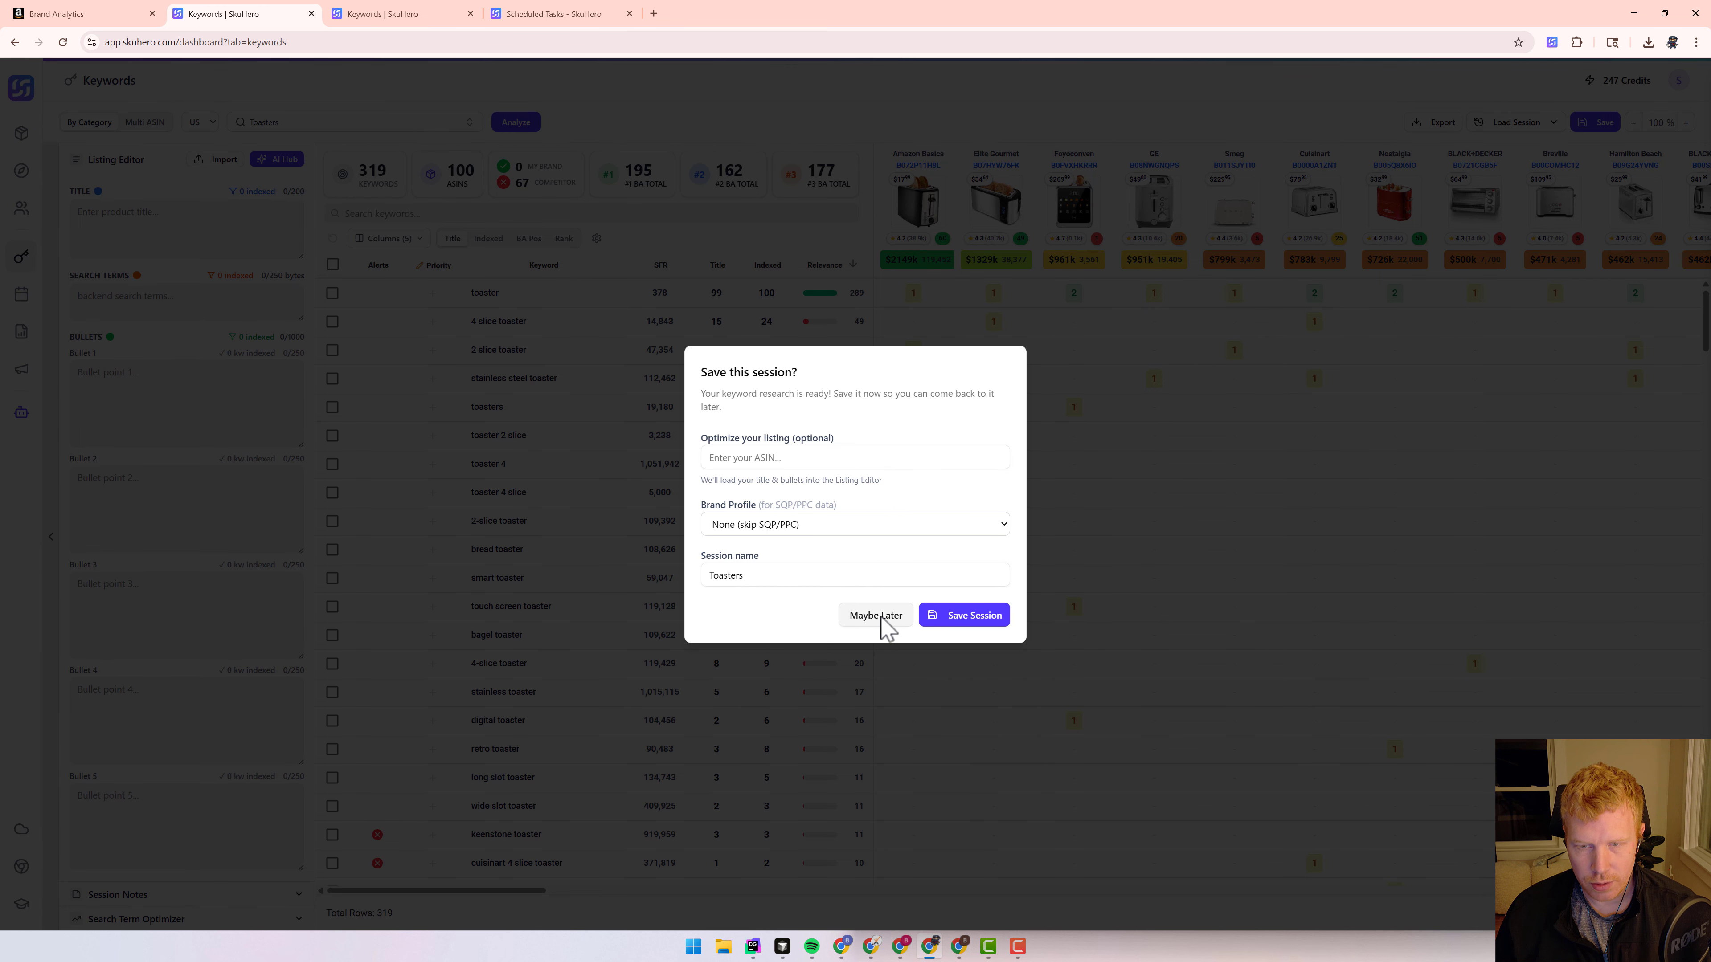
left_click(729, 458)
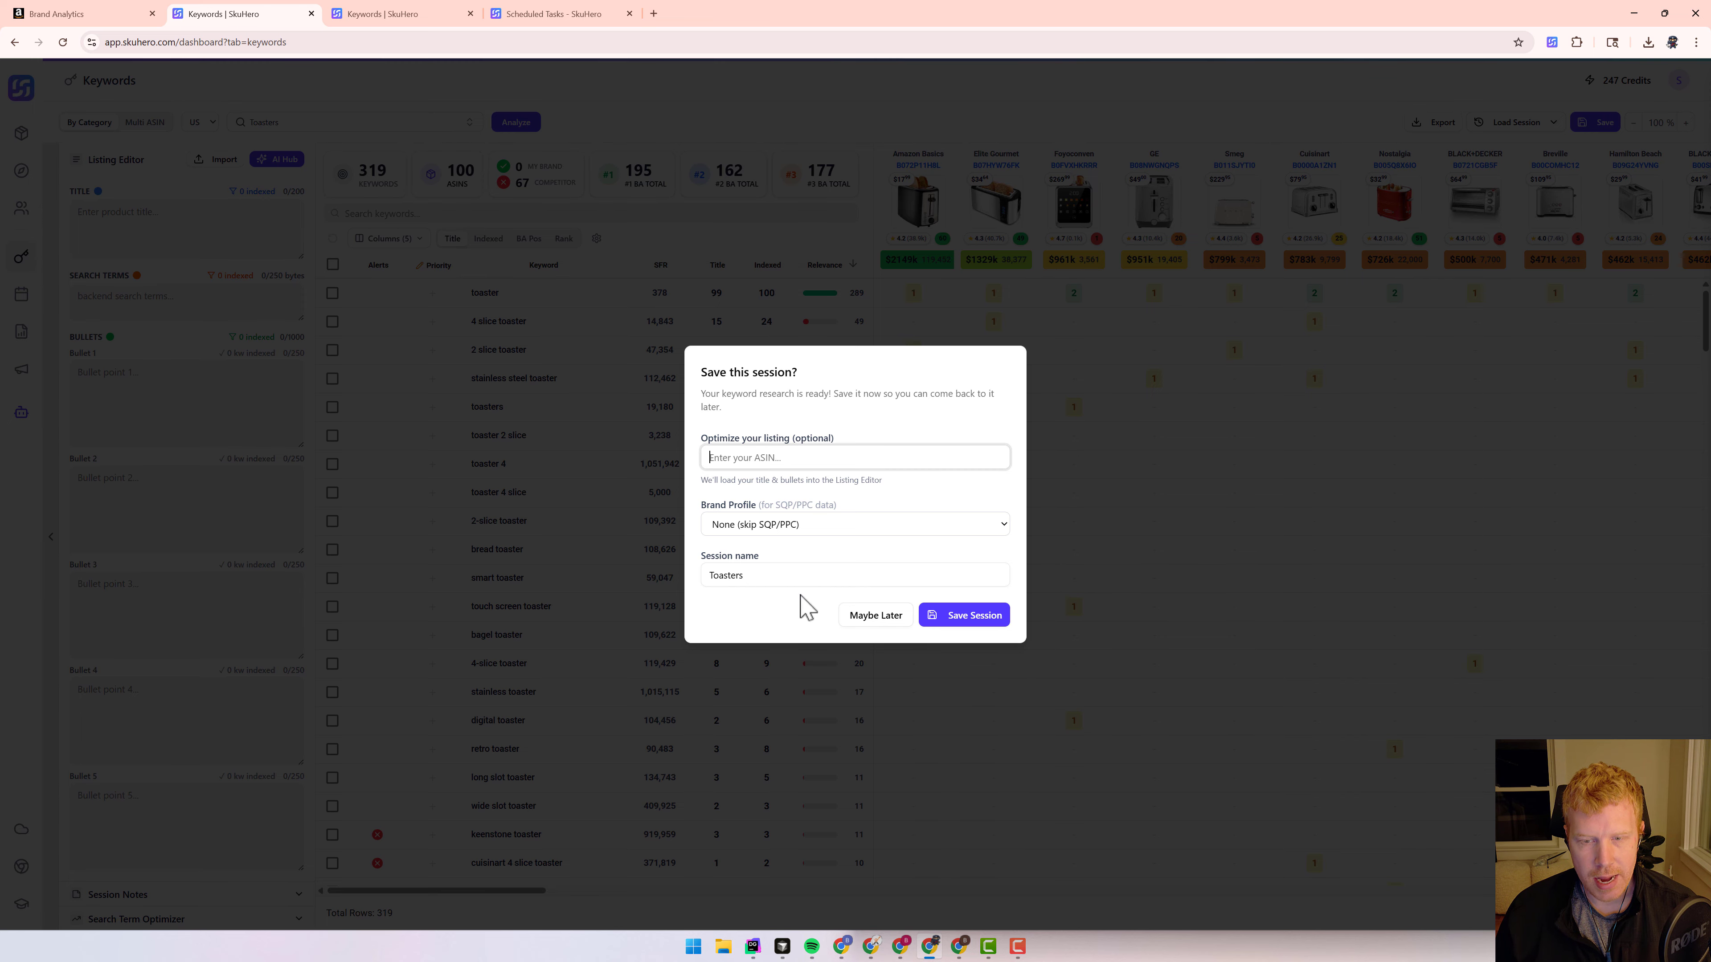
left_click(901, 616)
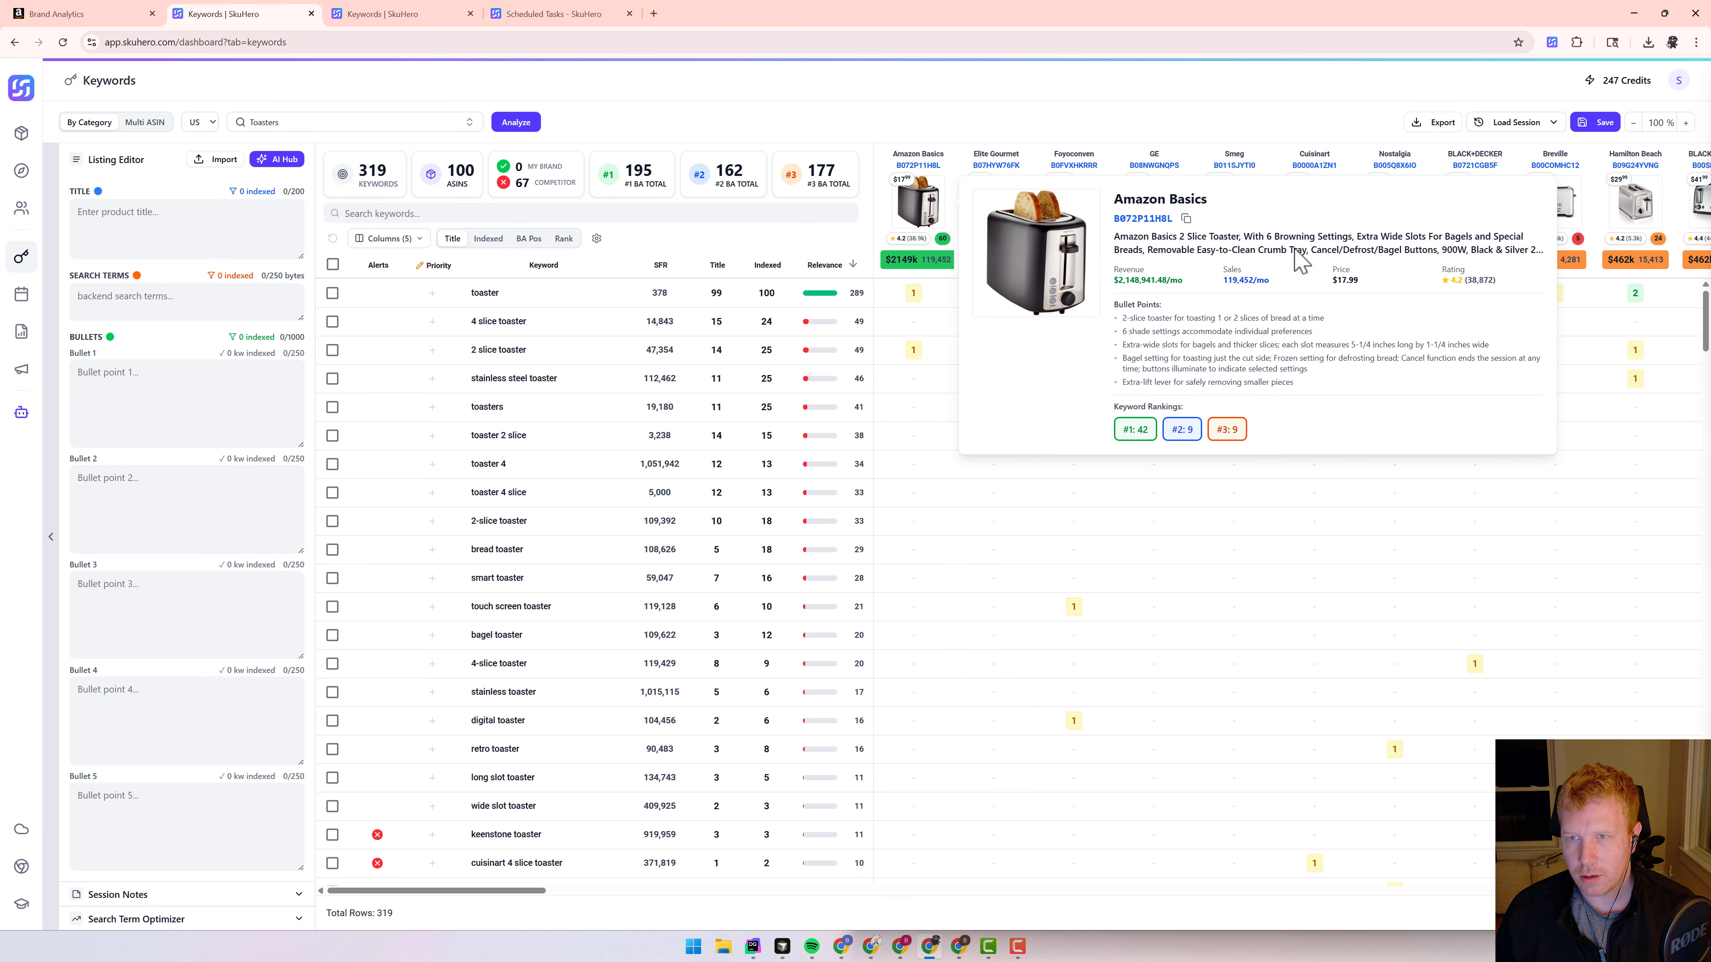
Copy the ASIN of the Hommater 2 slice wide slot toaster from its product details in the competitor columns.
scroll(1280, 202, "right", 10)
mouse_move(1337, 202)
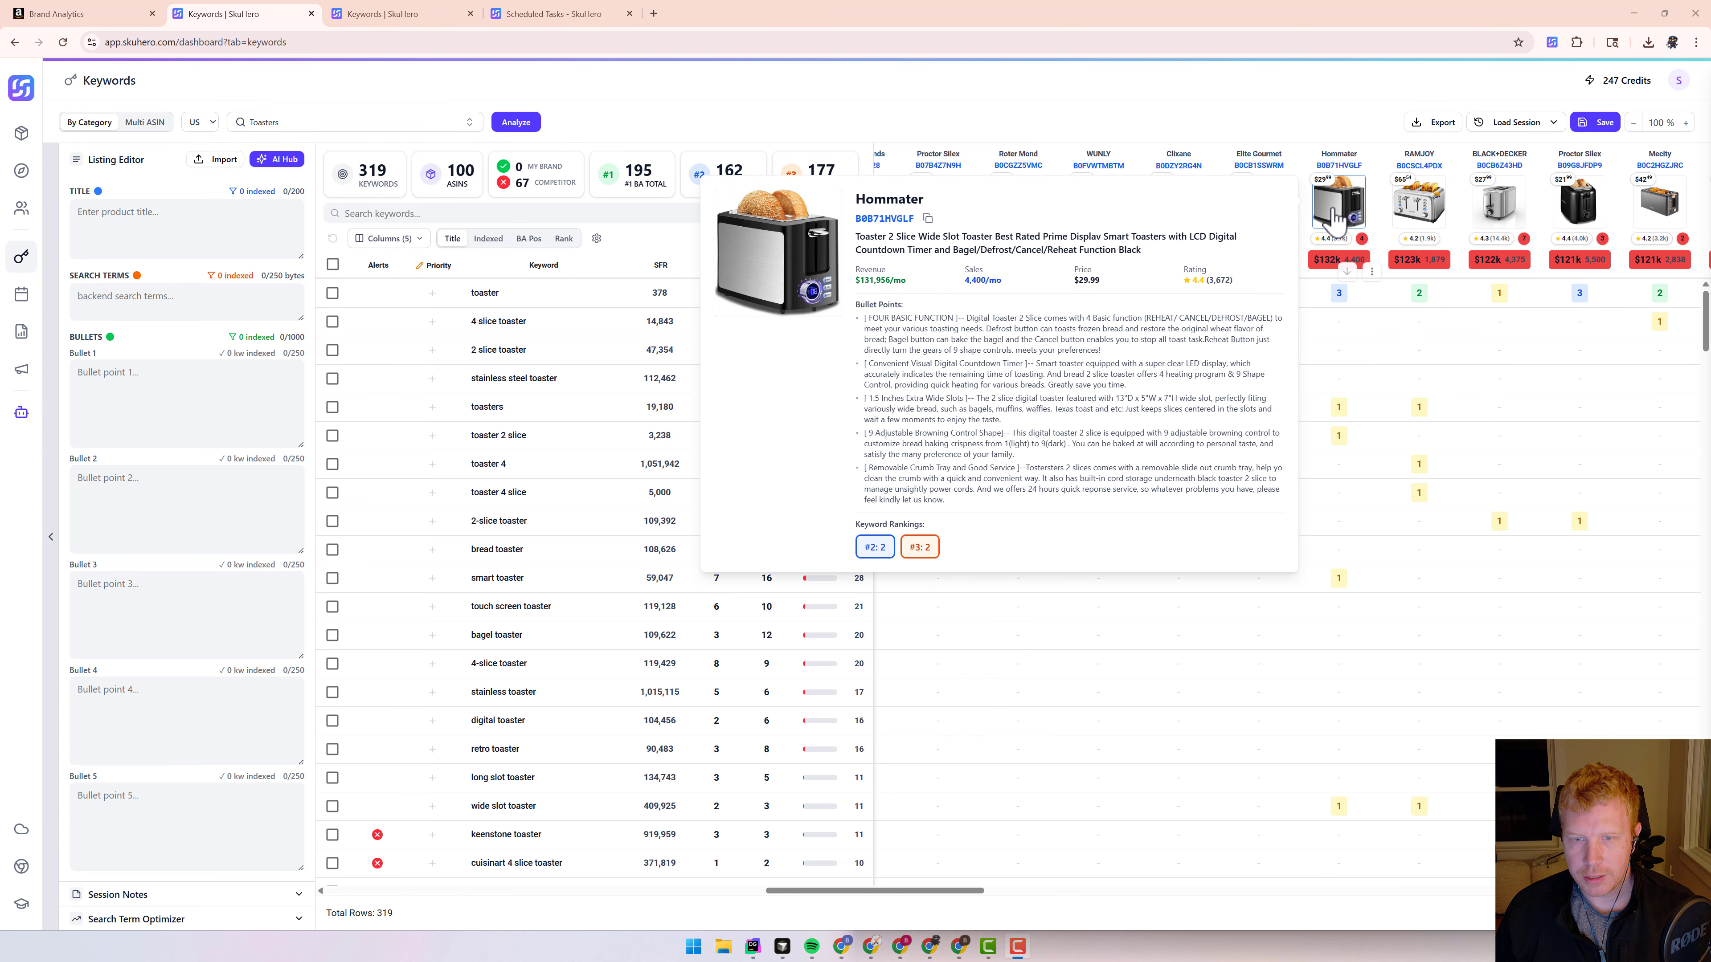
left_click(928, 218)
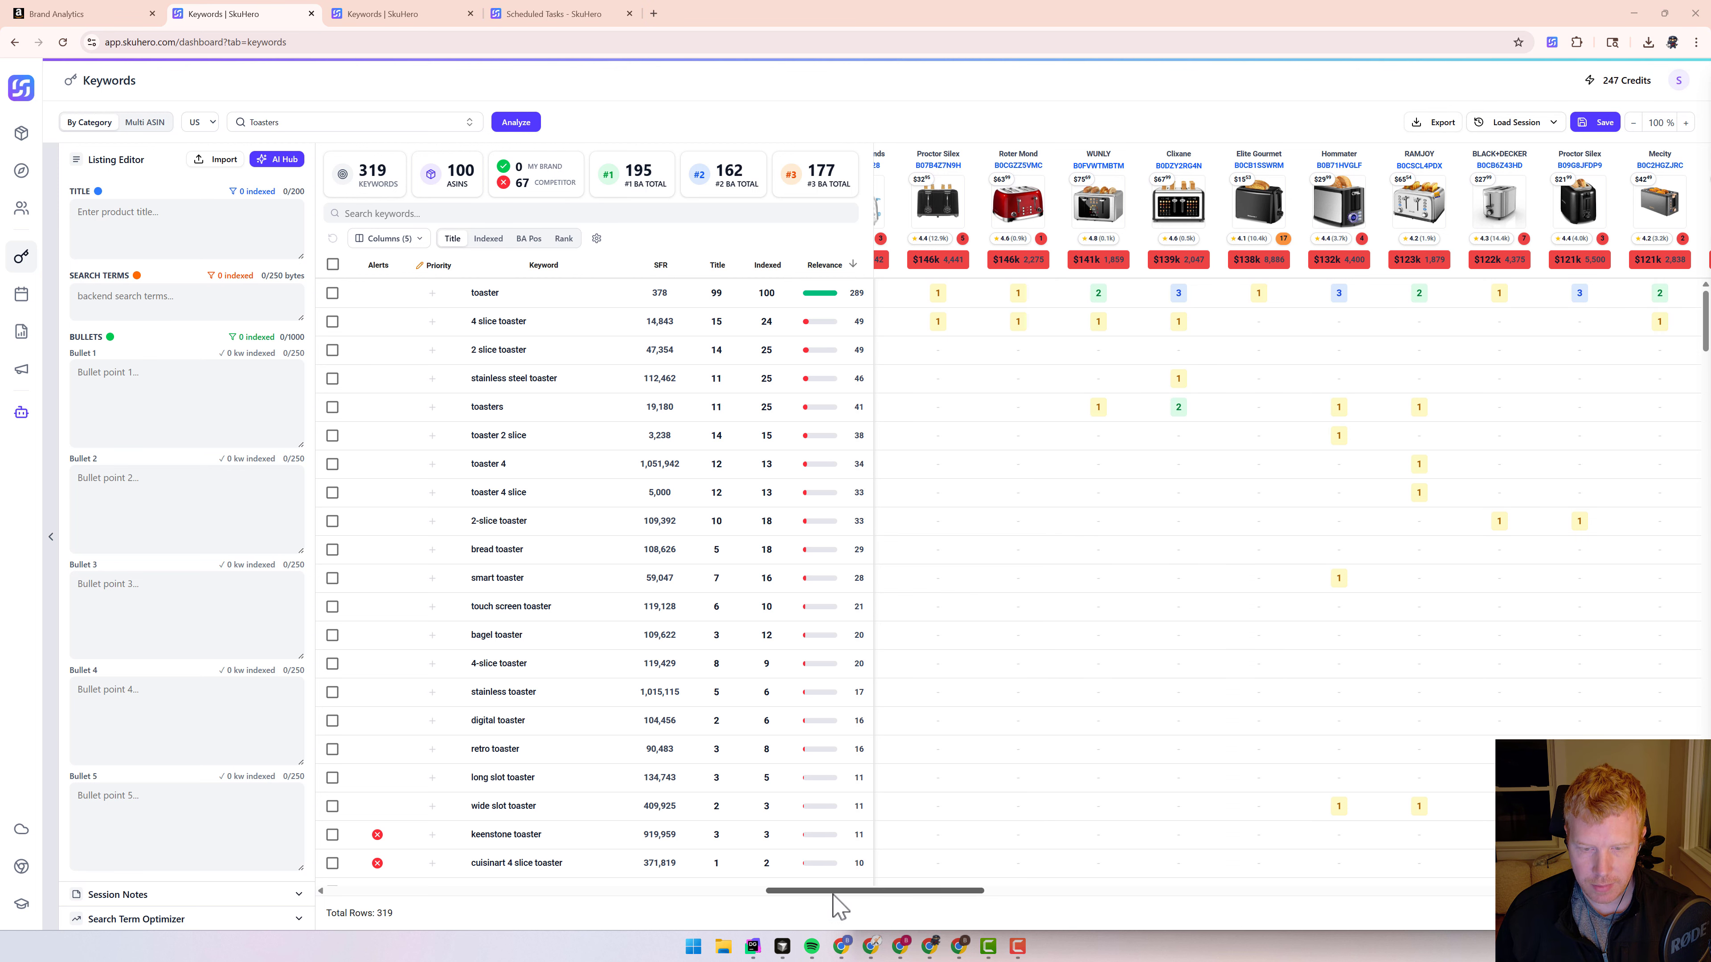
Import the listing for ASIN B0B71HVGLF into the Listing Editor with the demo inc (US) brand profile.
left_click_drag(833, 891, 370, 892)
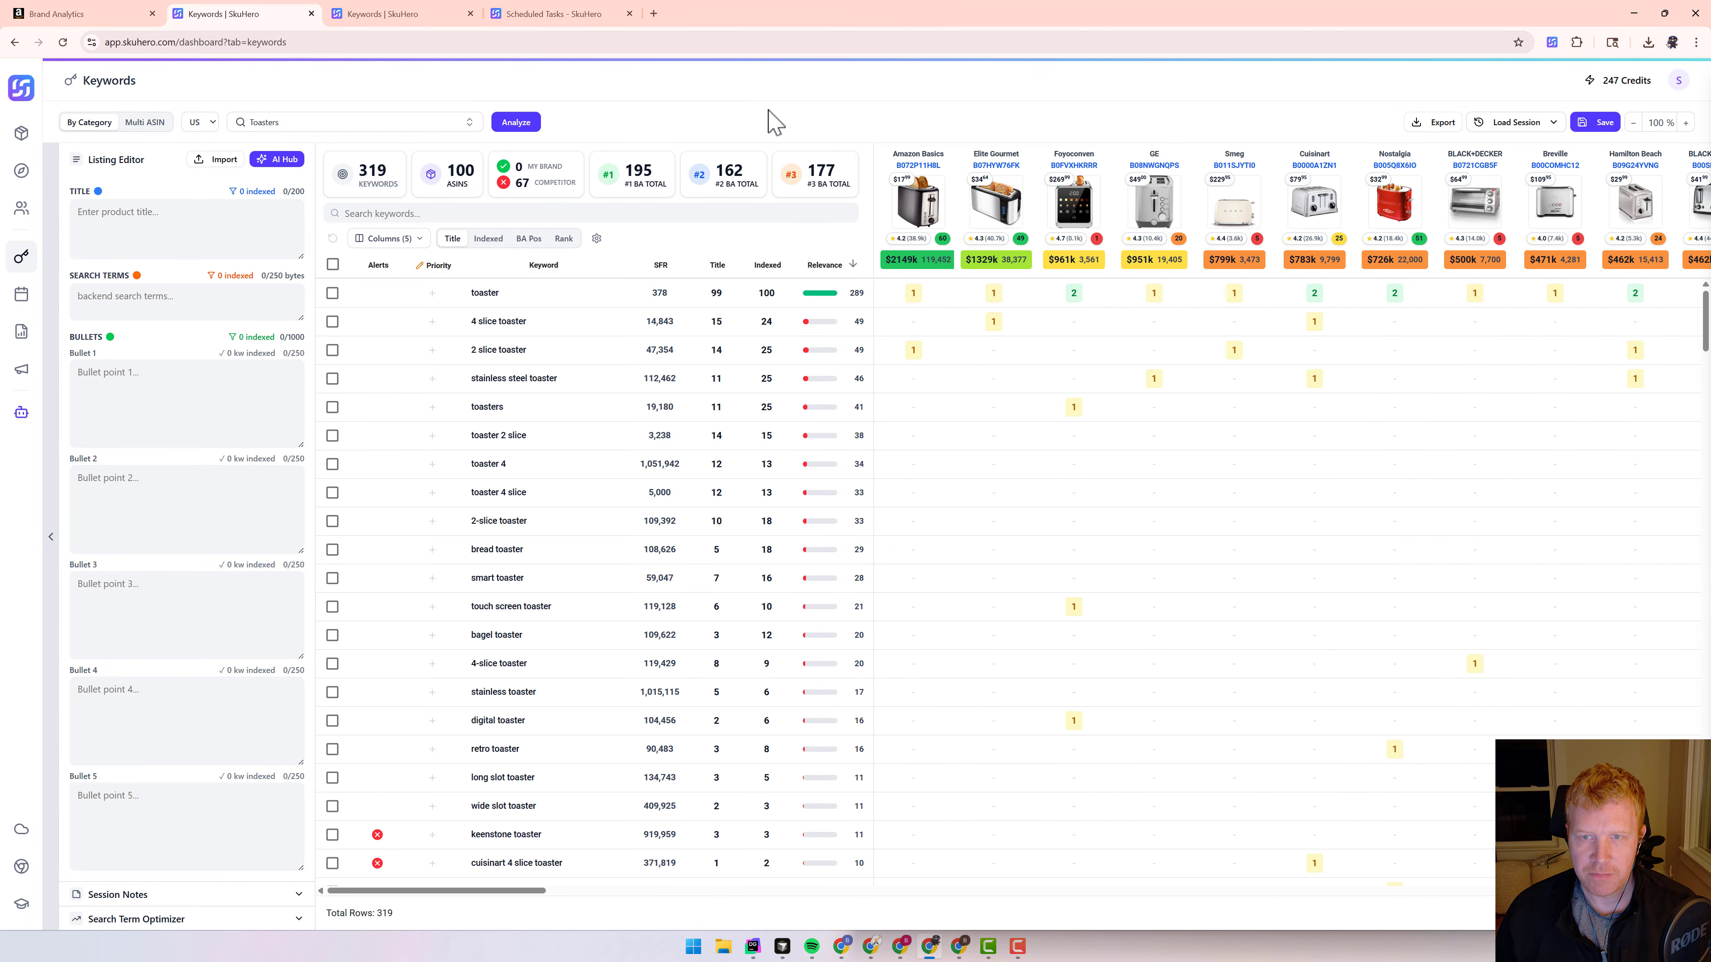
left_click(219, 159)
left_click(775, 478)
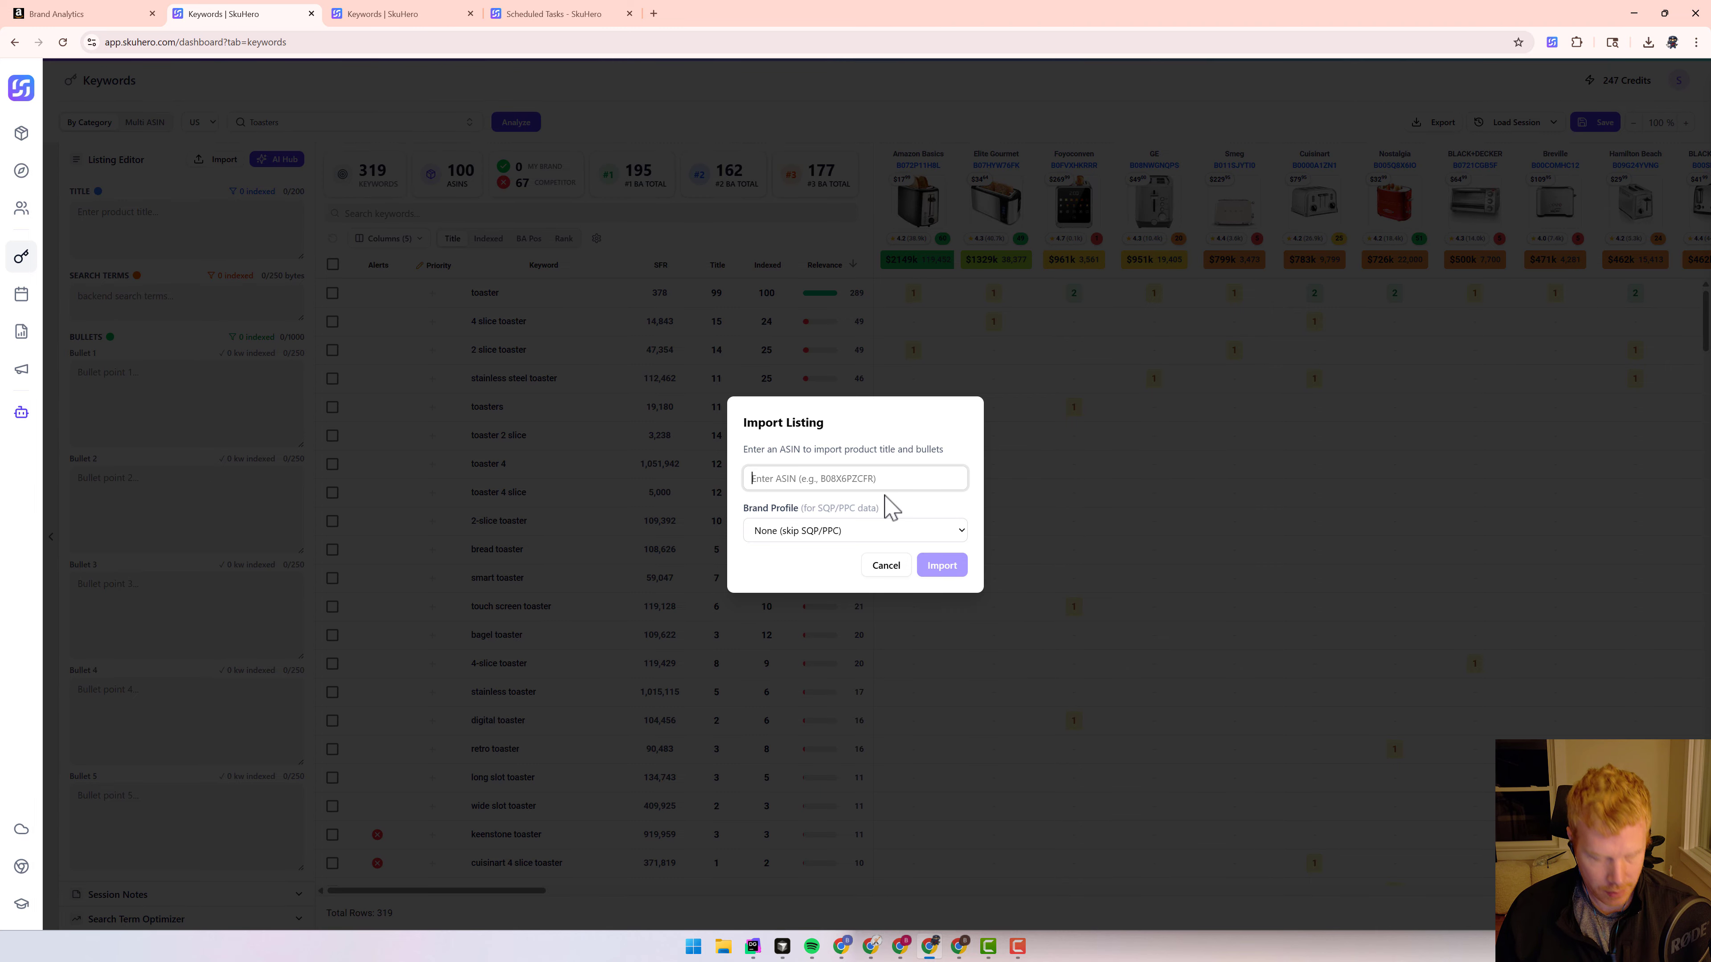
key("ctrl+v")
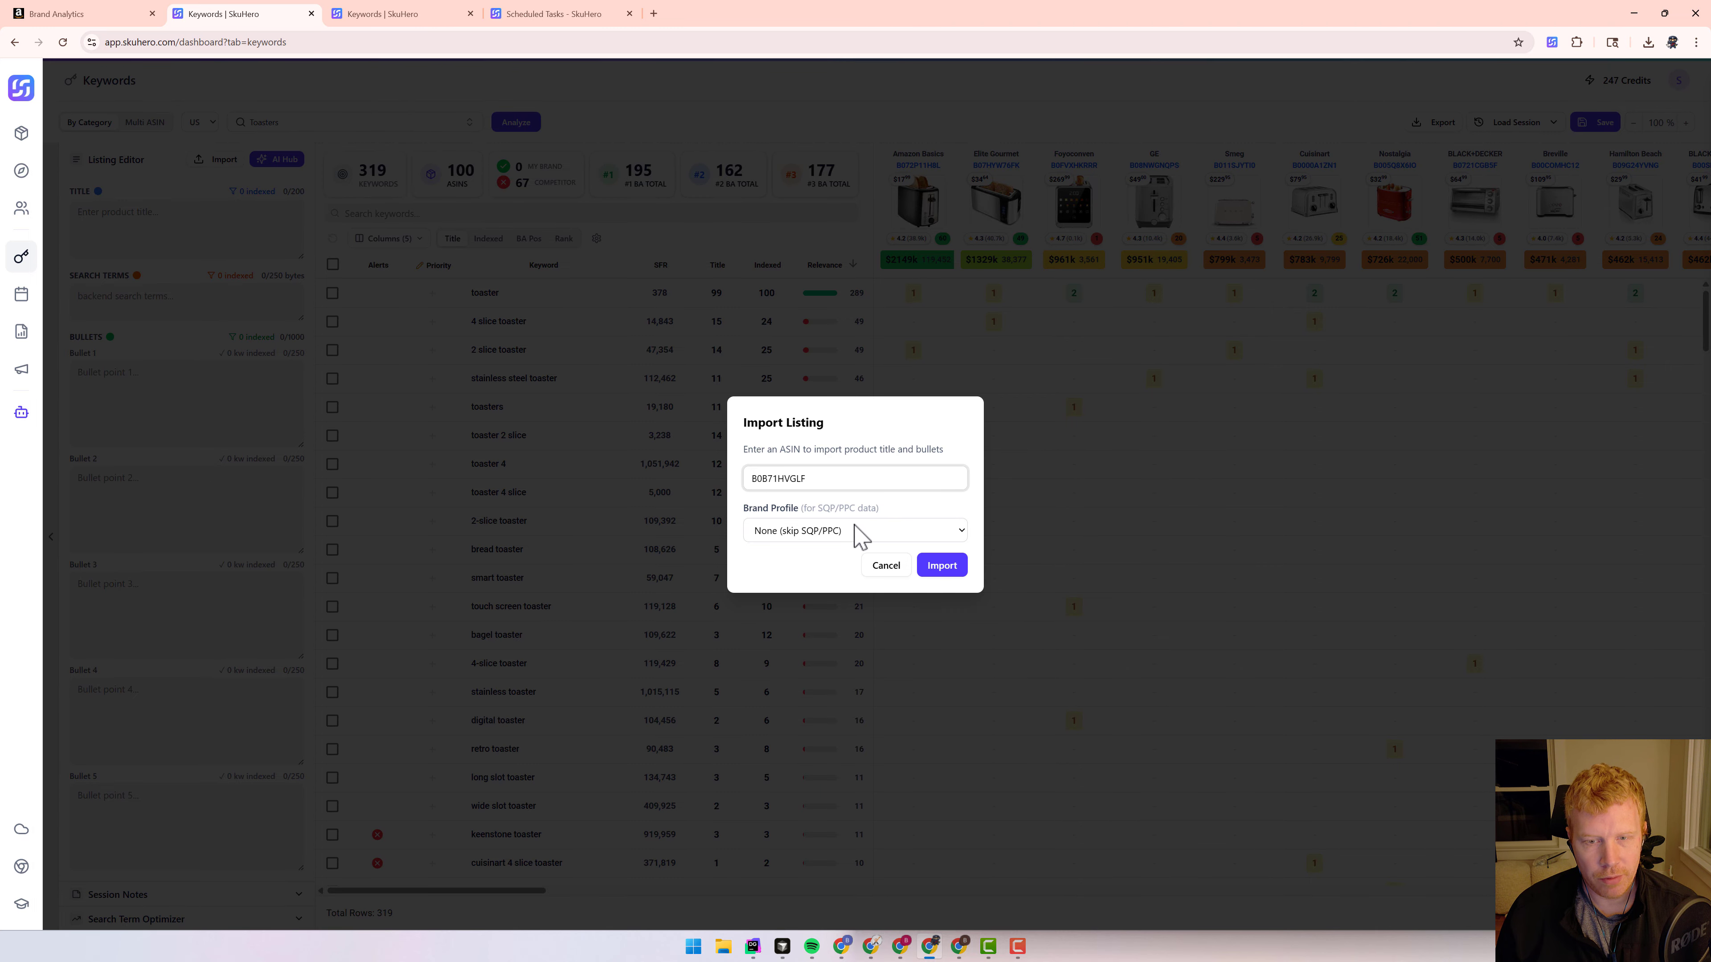
left_click(859, 532)
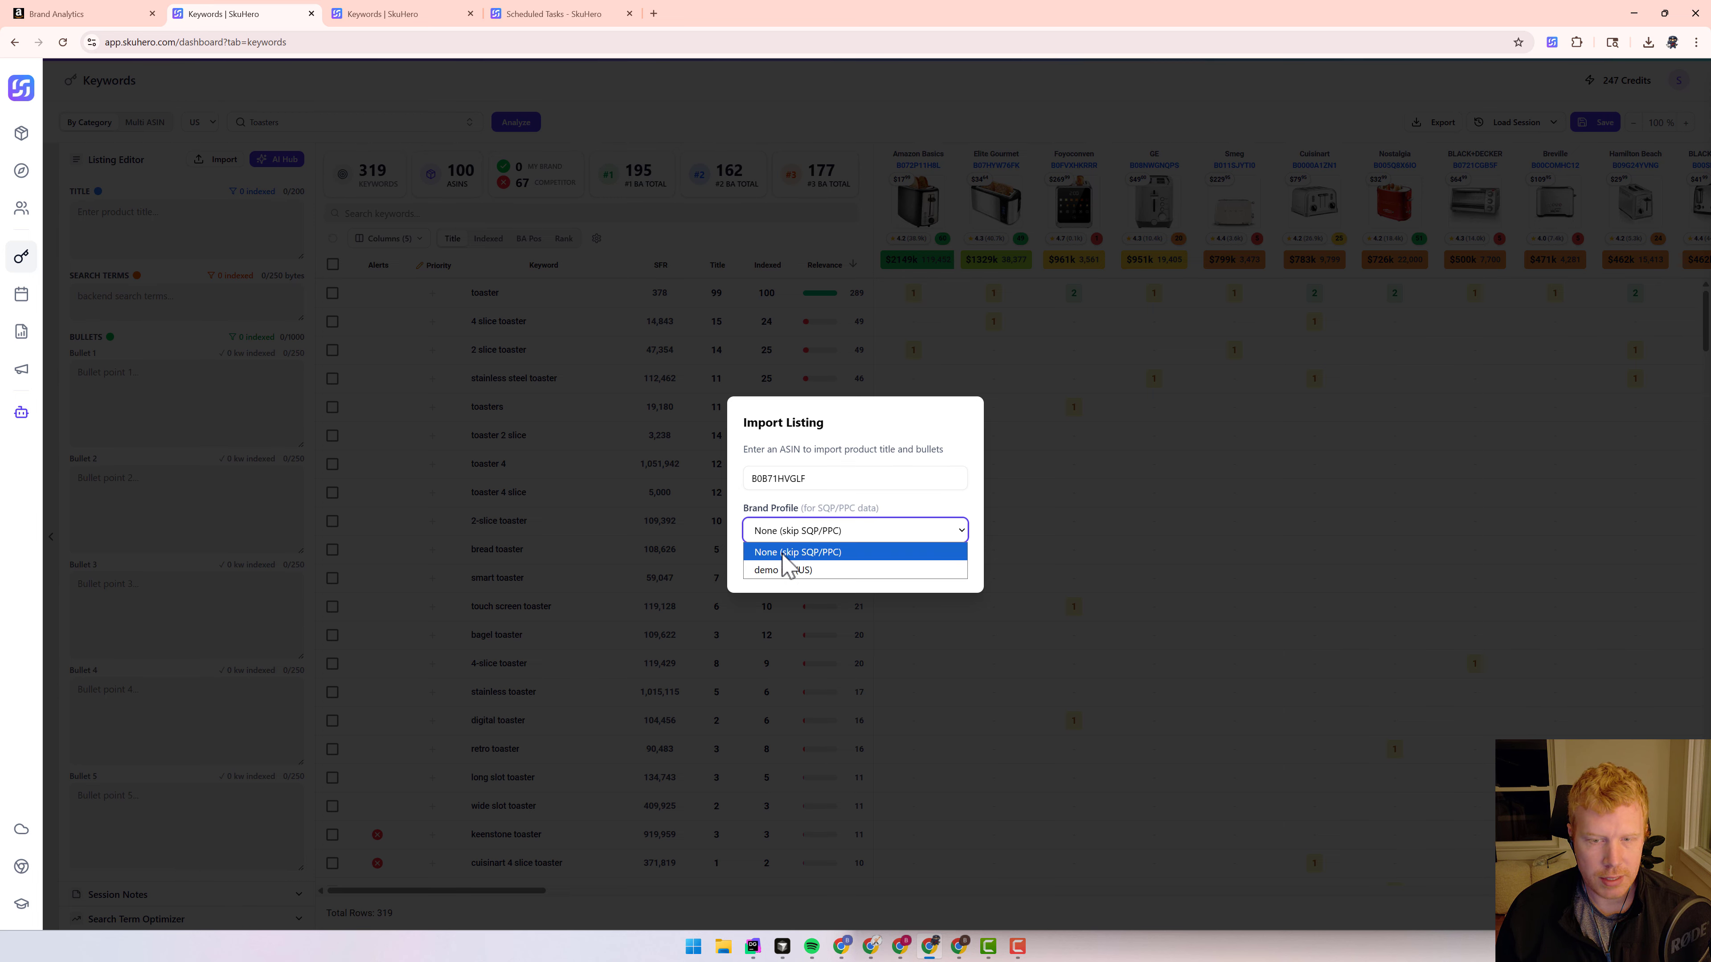
left_click(790, 570)
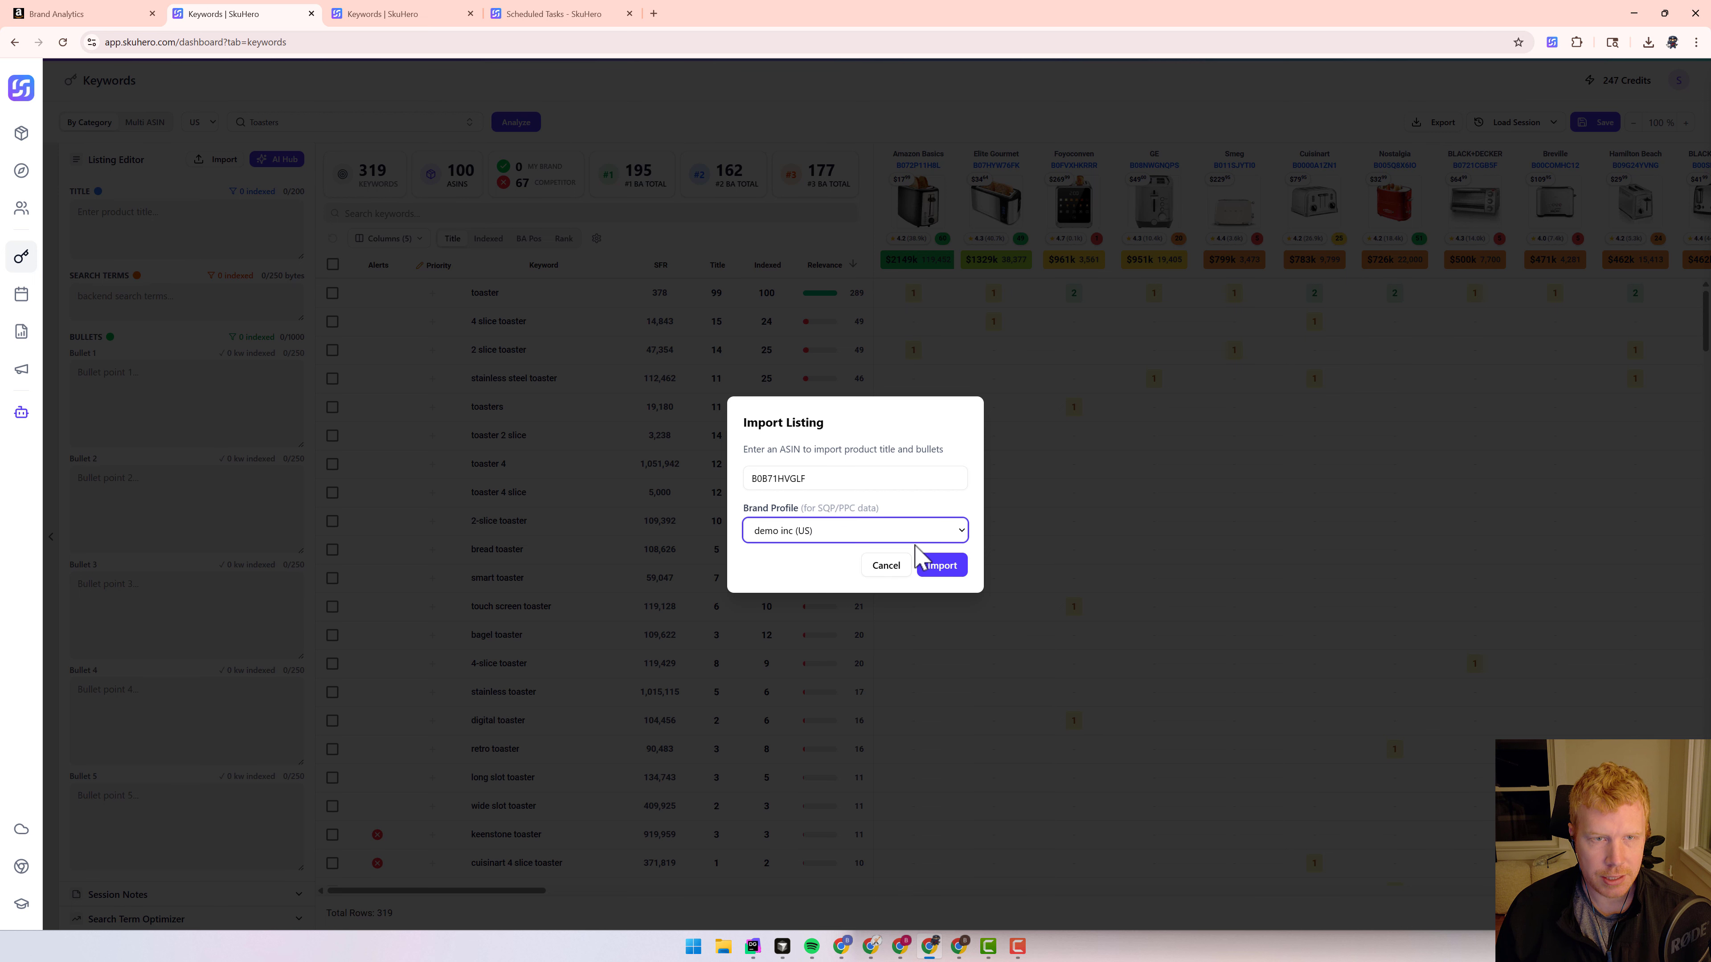
left_click(951, 570)
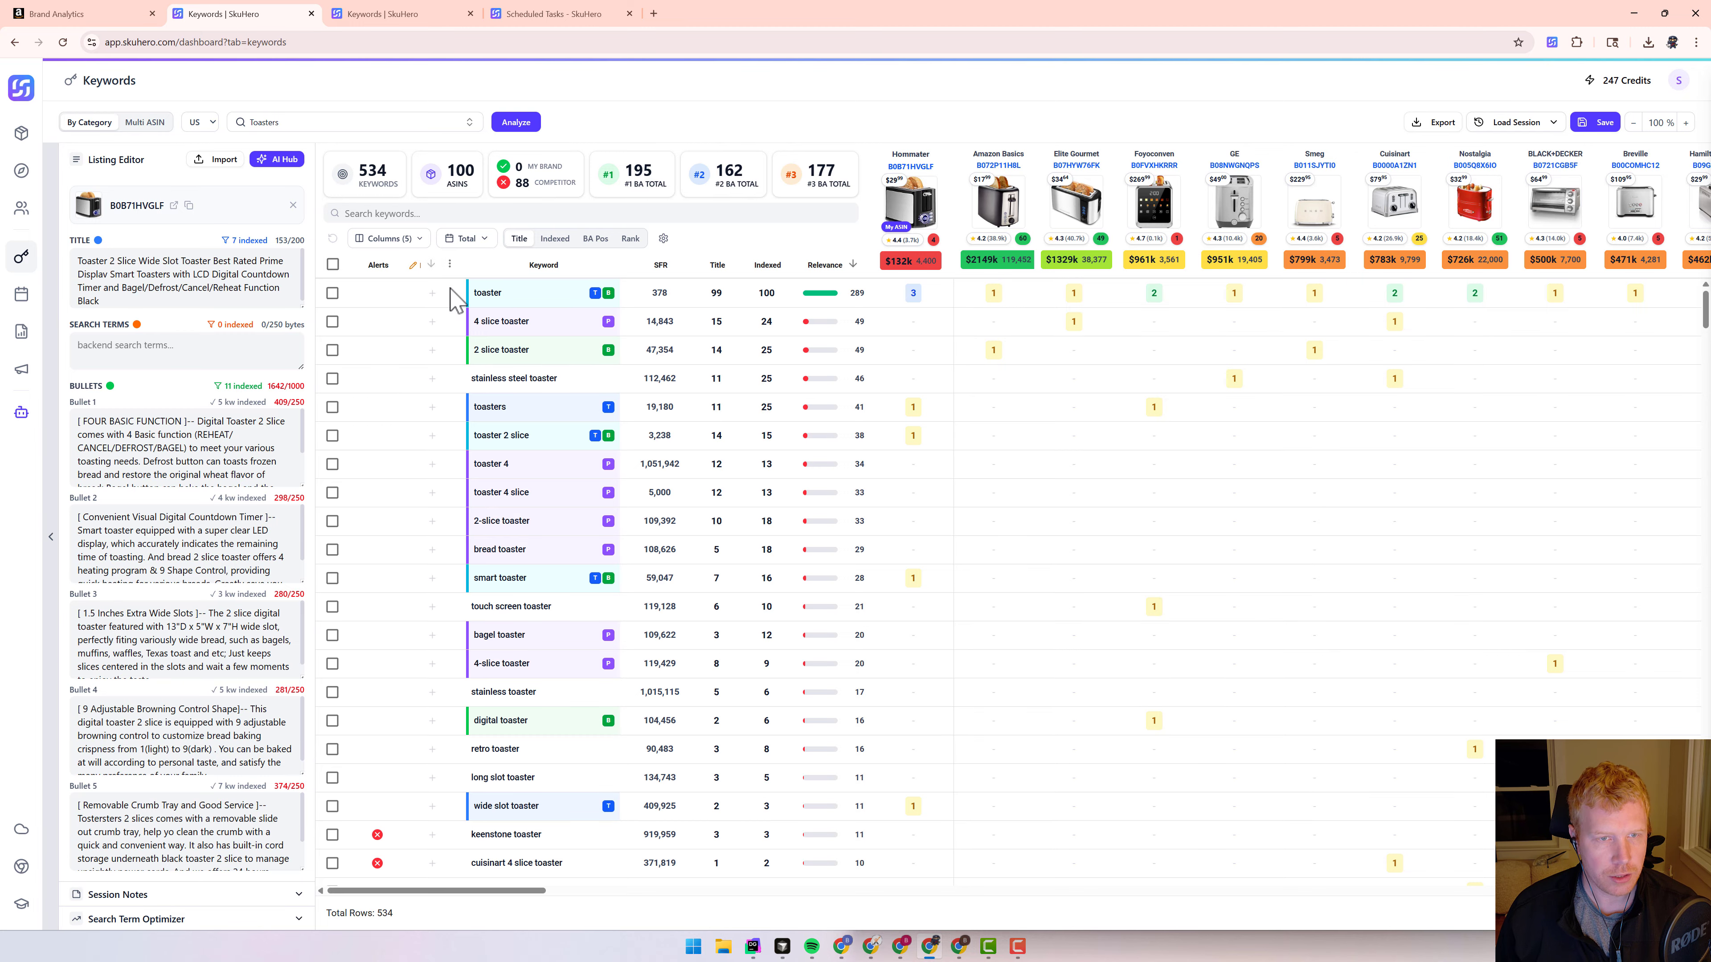
Show the Source and Tags & Notes columns in the keyword table.
left_click(404, 239)
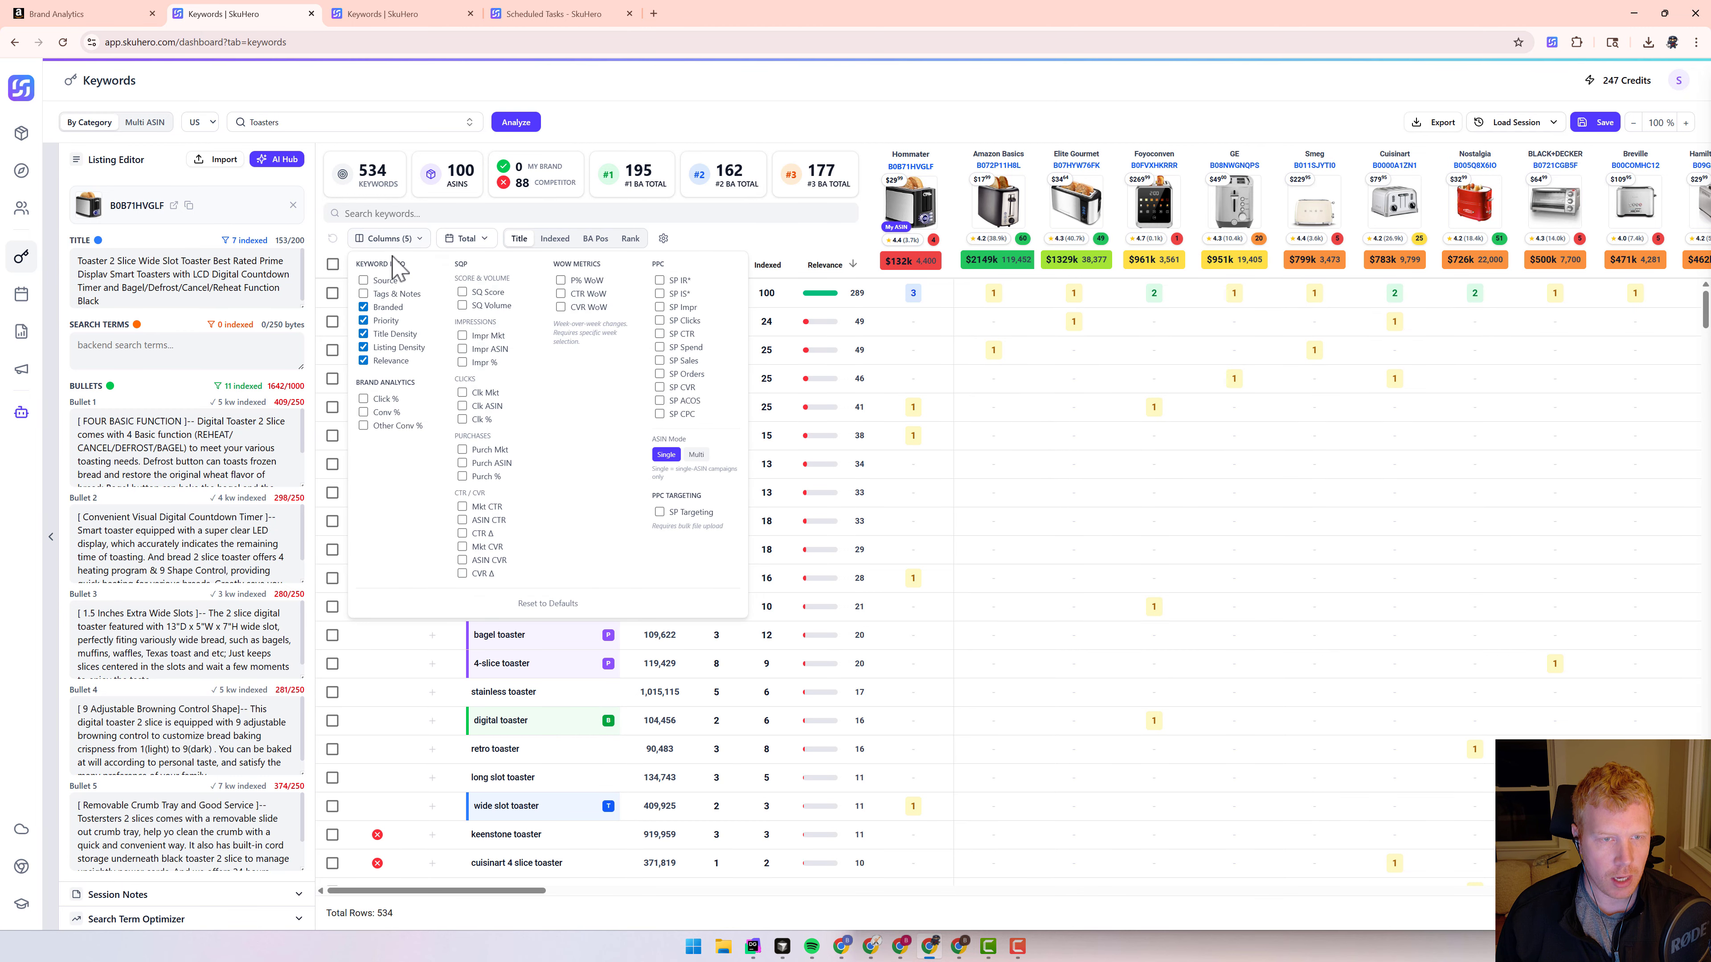
left_click(444, 287)
left_click(665, 129)
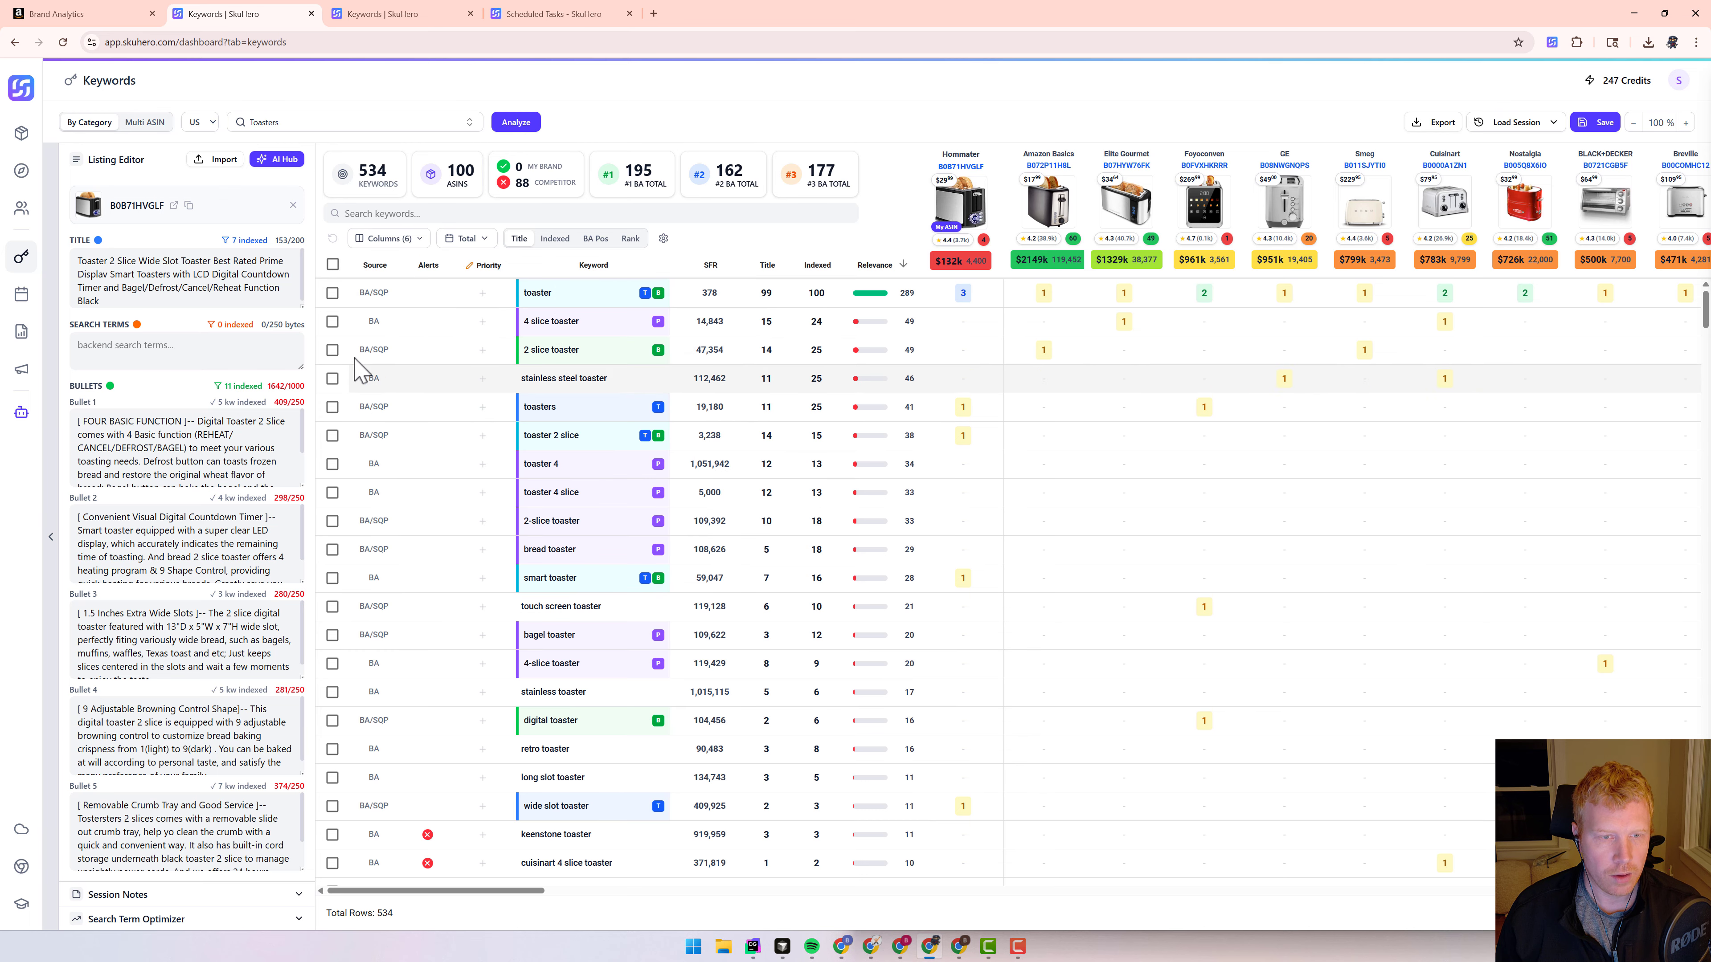
left_click(411, 241)
left_click(363, 293)
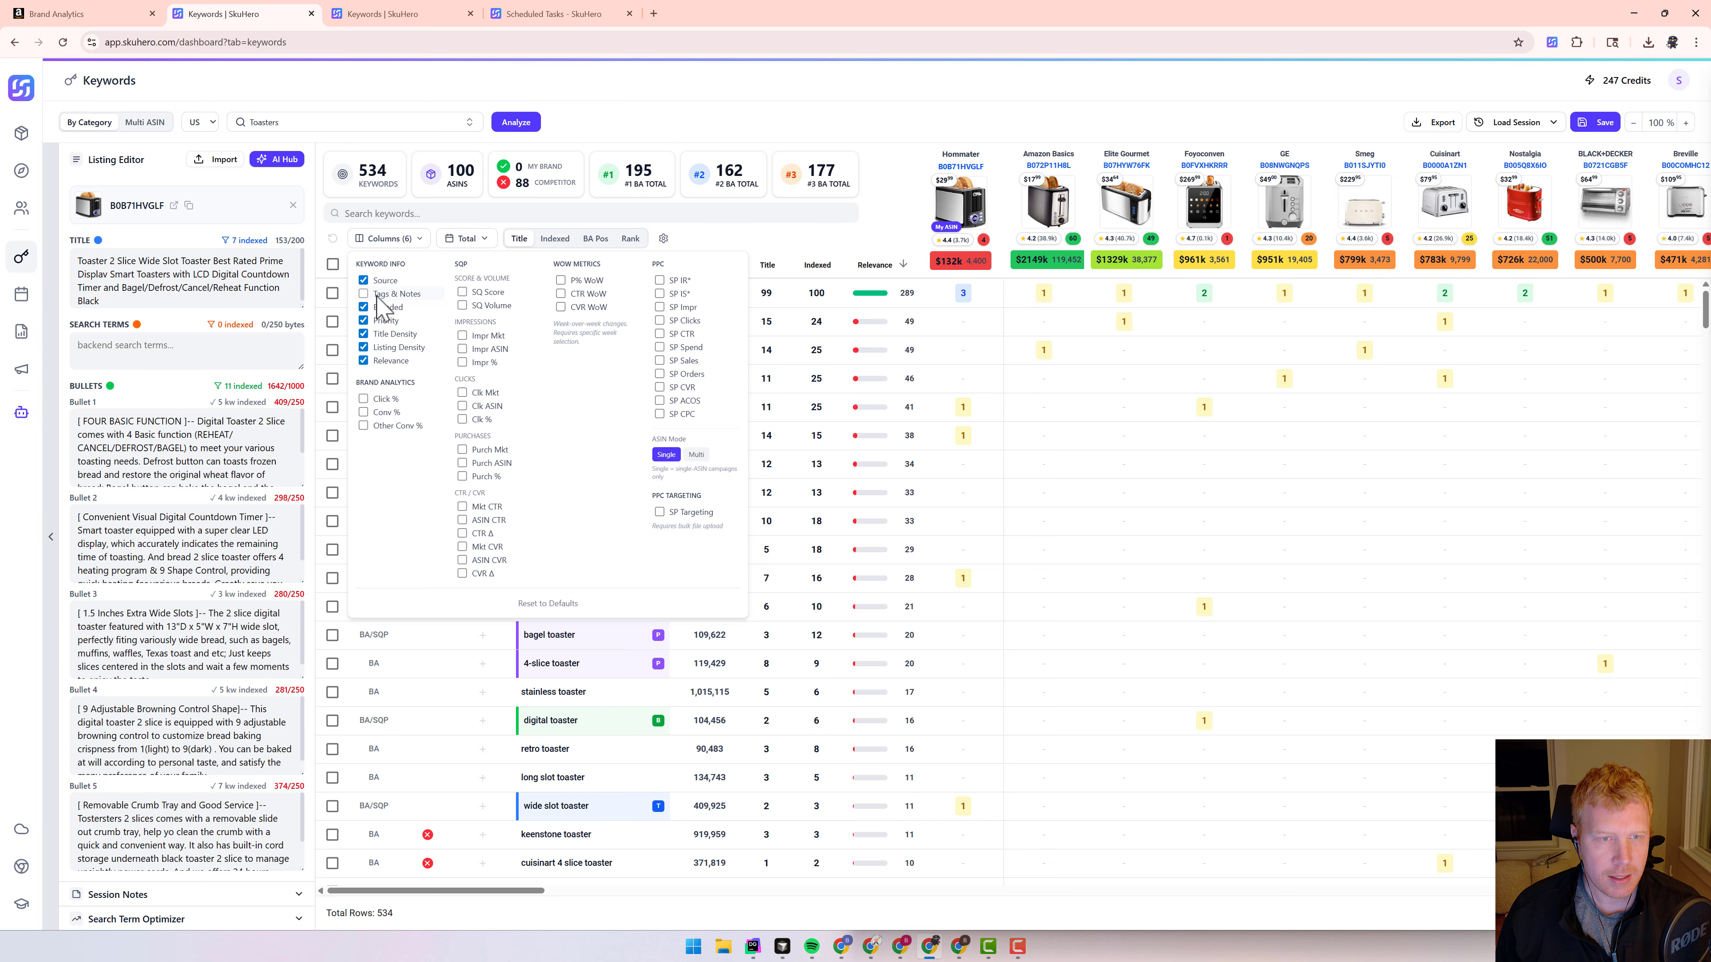
left_click(667, 126)
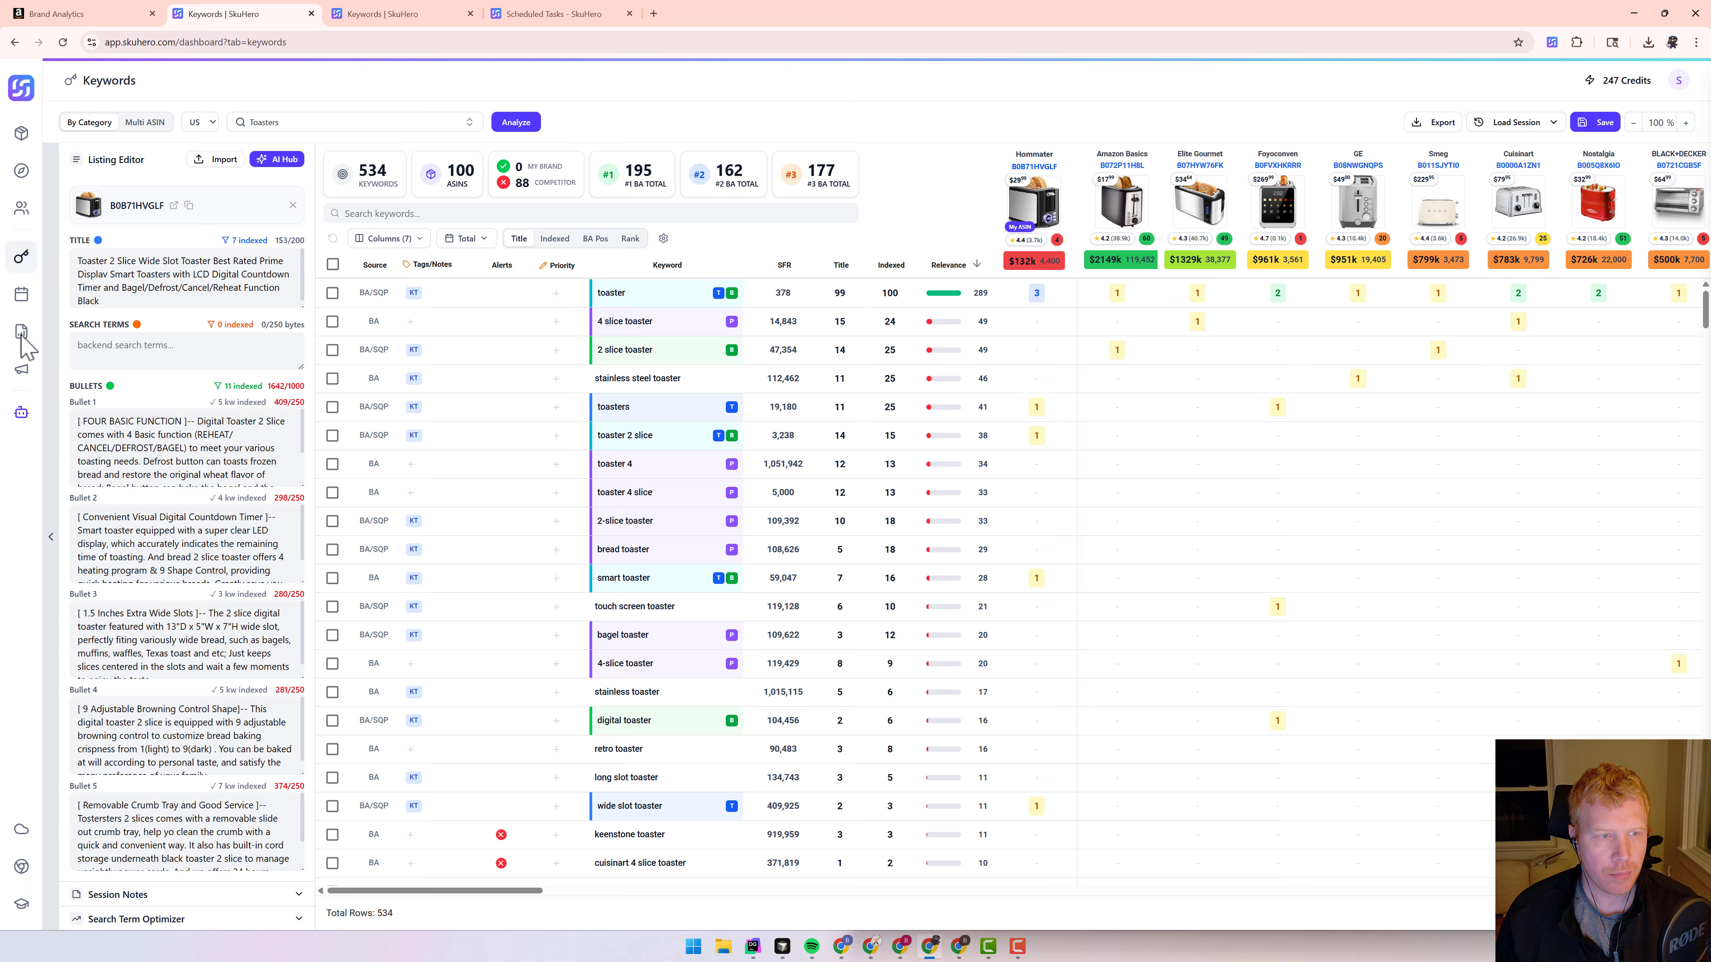
Show the SP Targeting columns in the keyword table and load the most recent PPC bulk file into them.
mouse_move(24, 372)
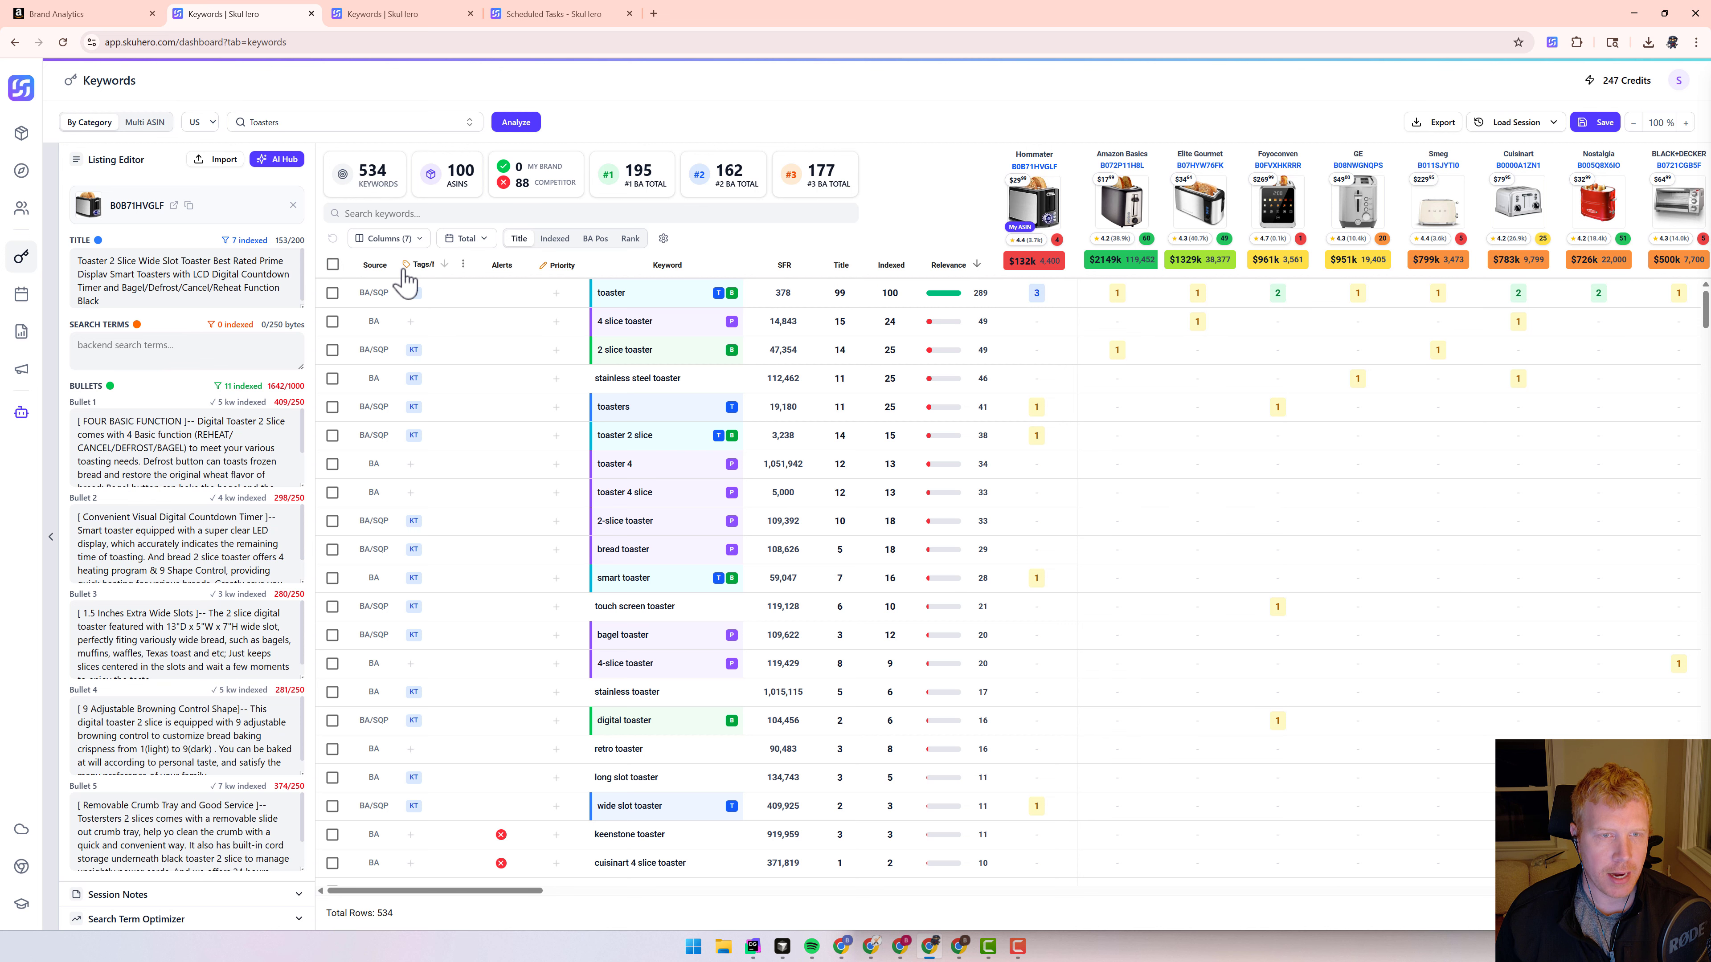
left_click(419, 239)
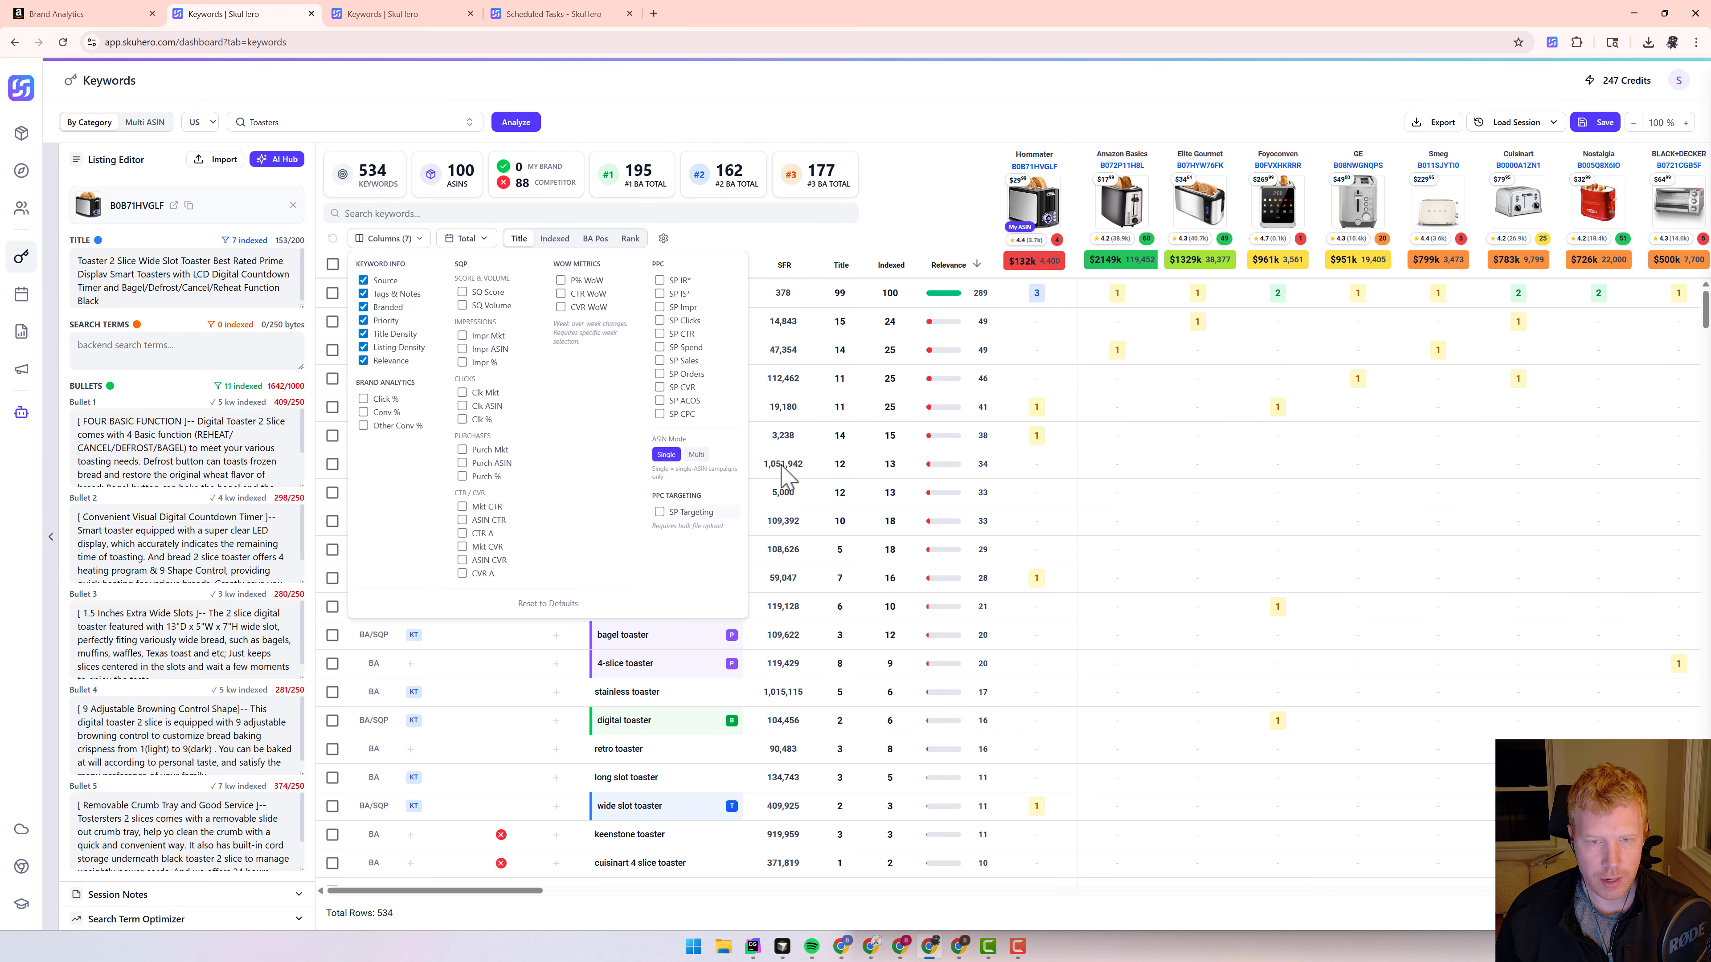
left_click(900, 141)
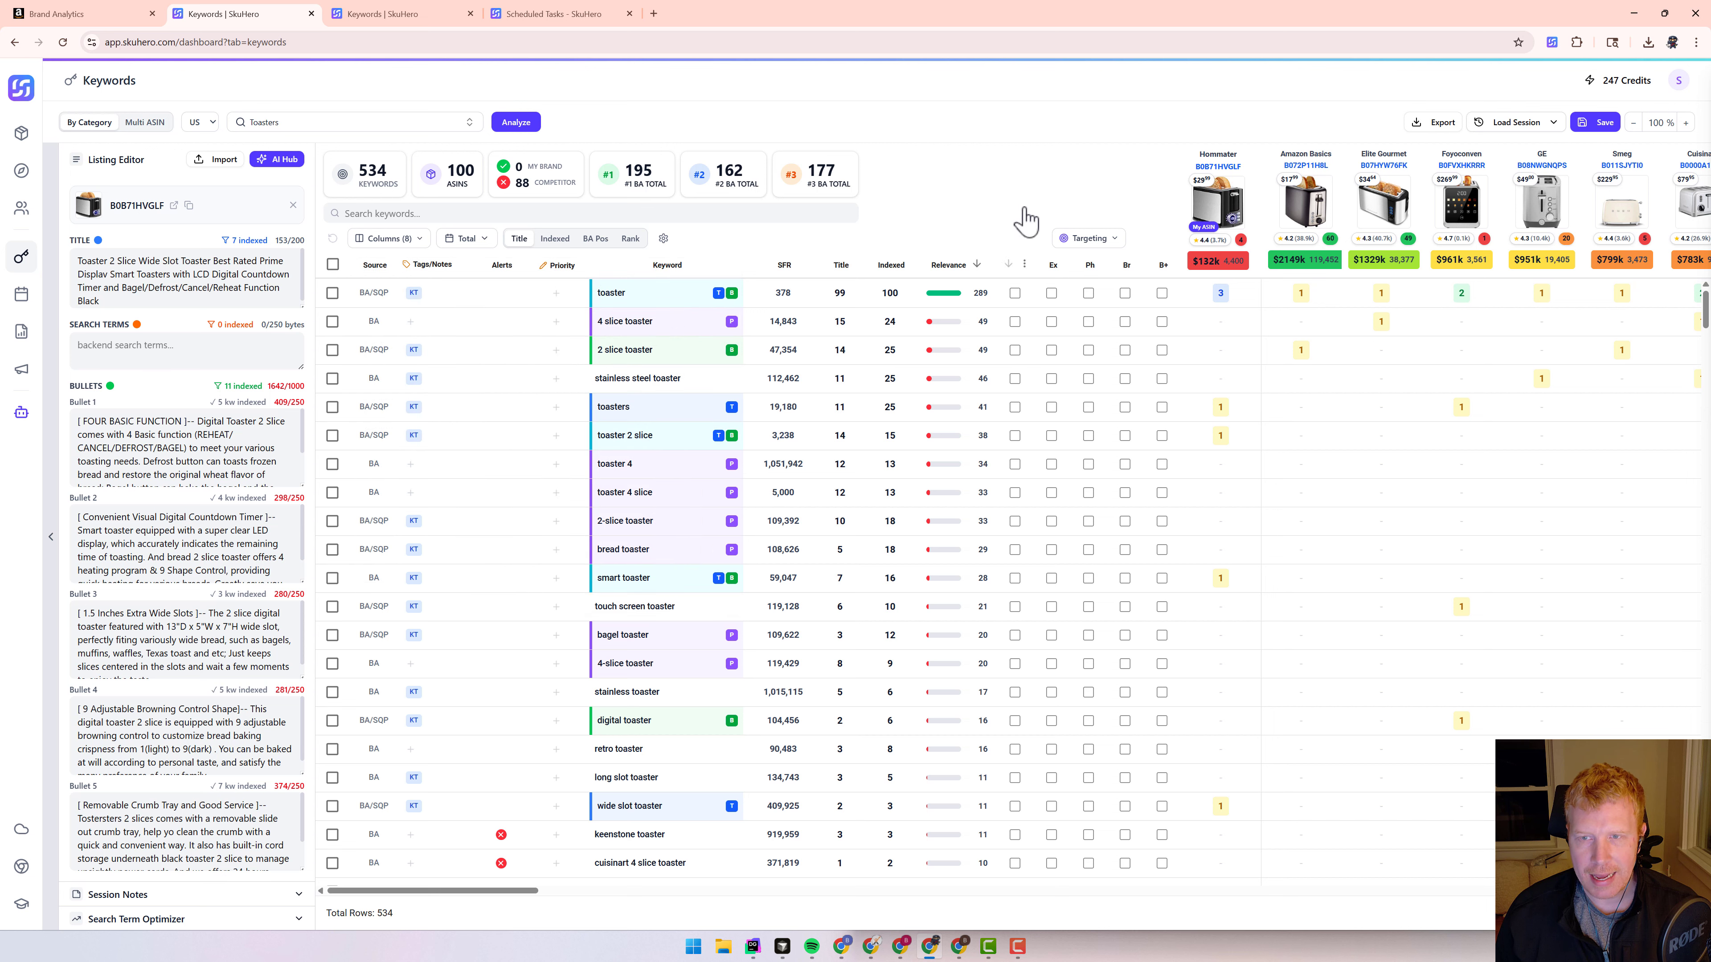
left_click(1090, 240)
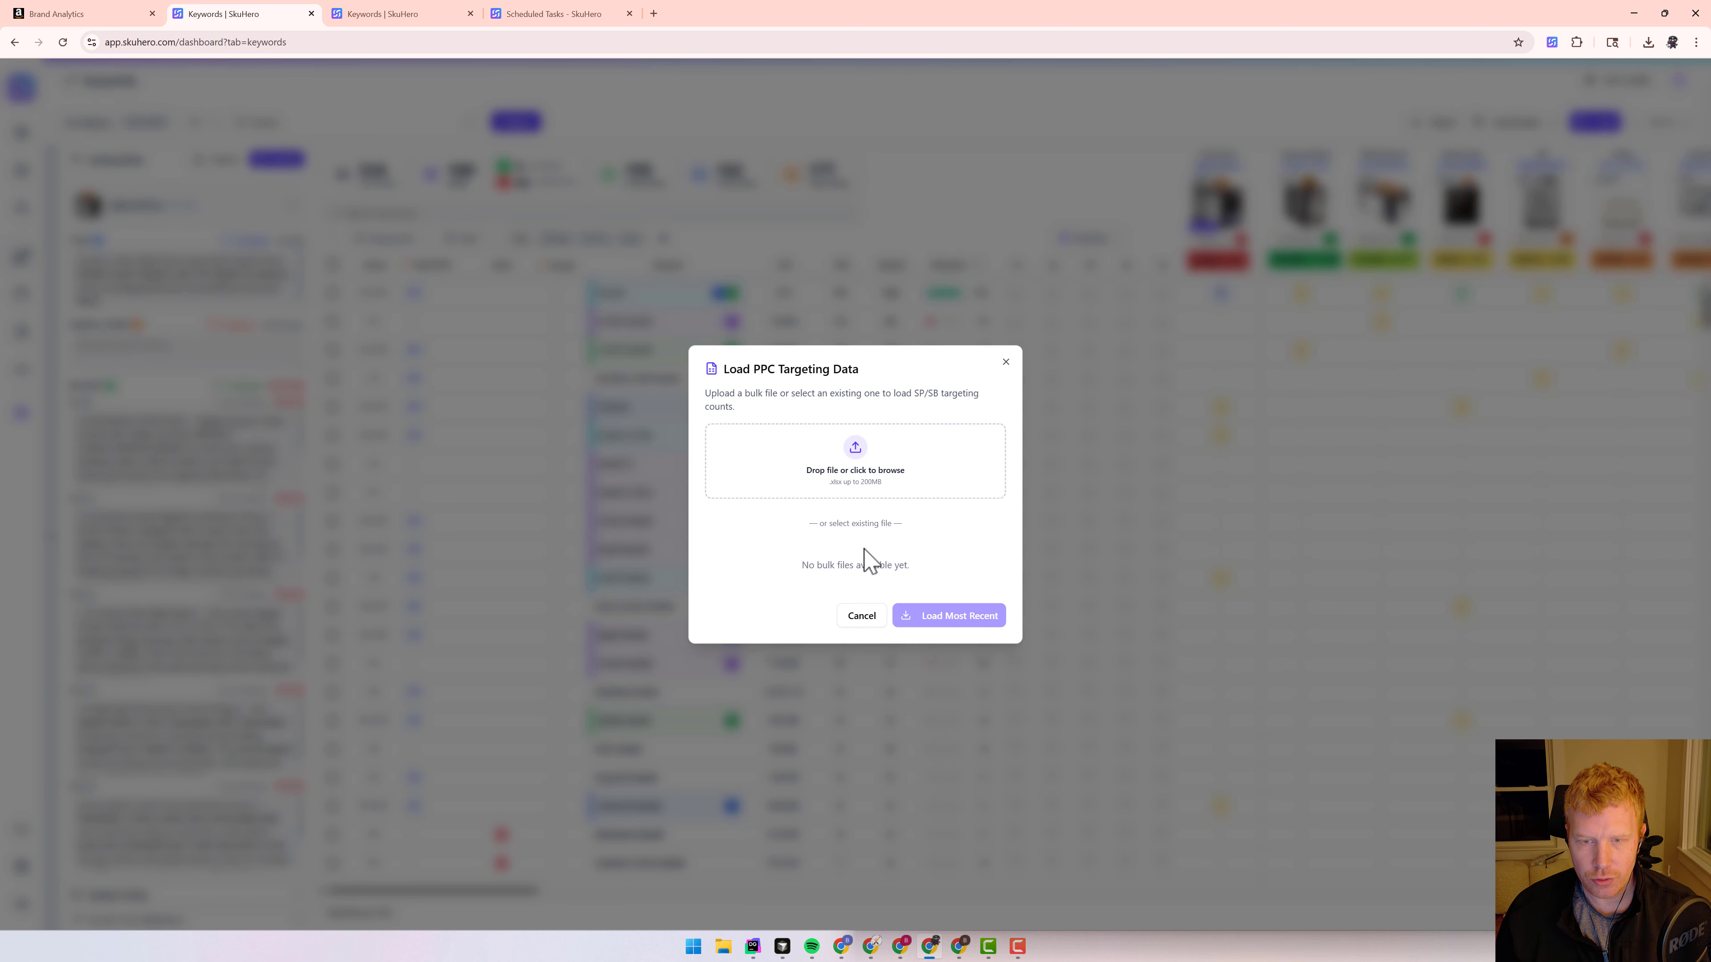
left_click(929, 613)
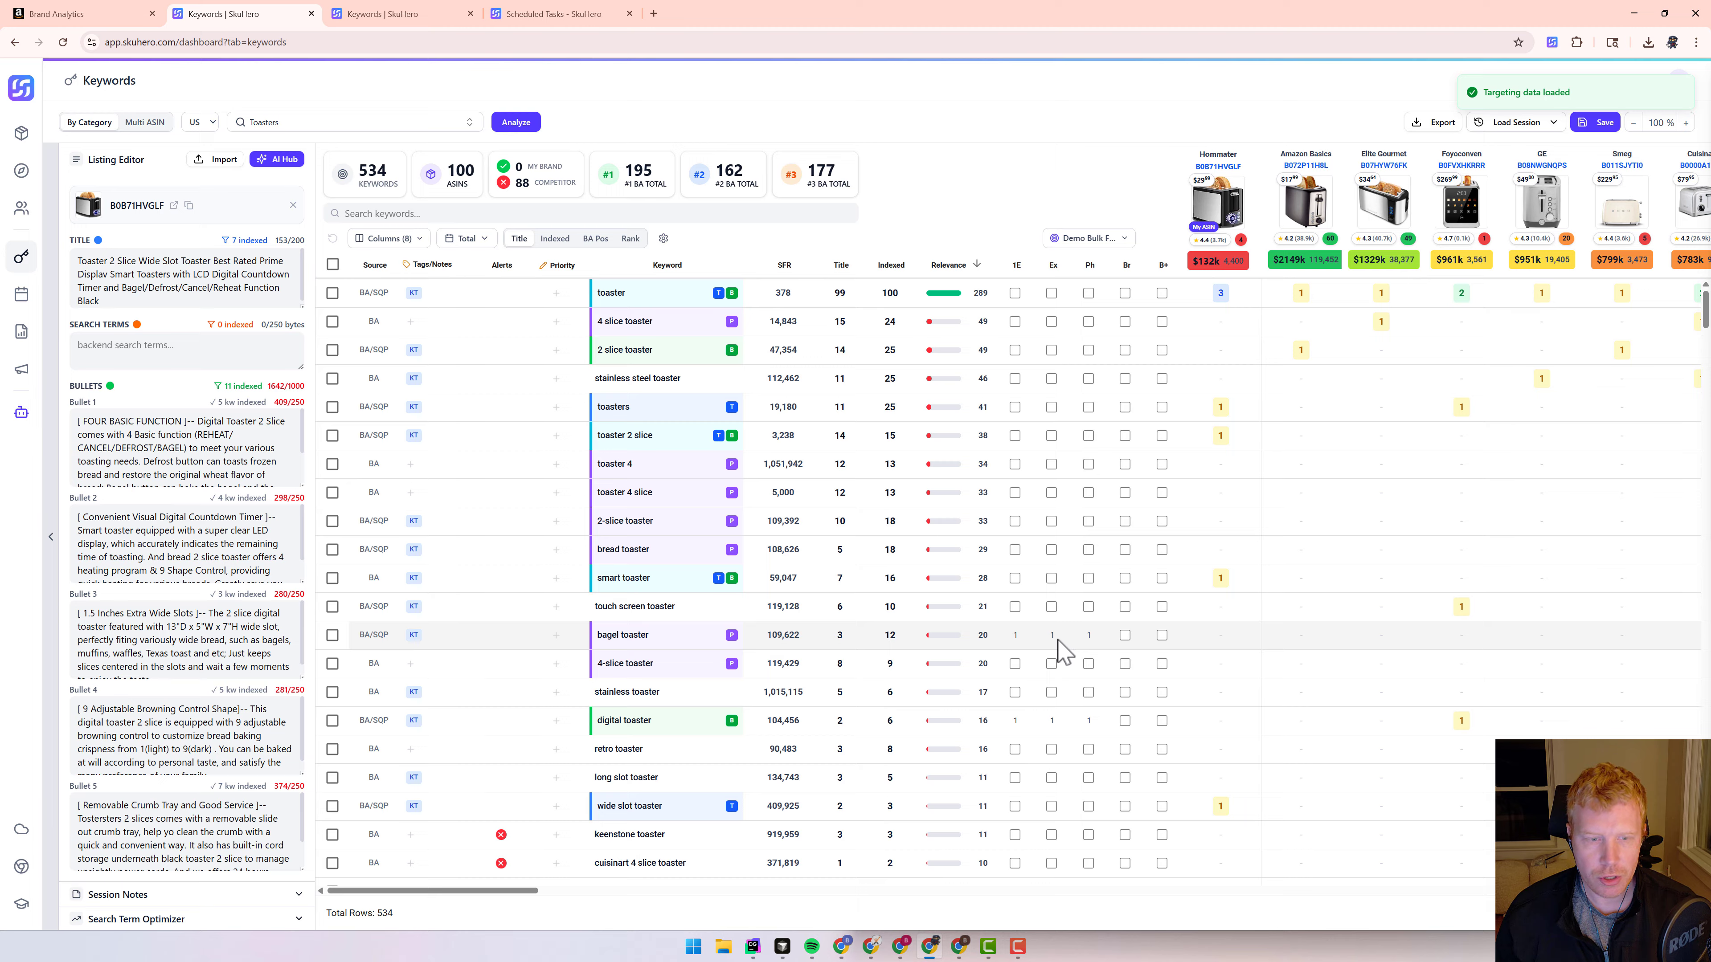
Queue the keywords toaster, toaster 2 slice, 4 slice toaster and 2 slice toaster for 1E targeting.
left_click(1015, 294)
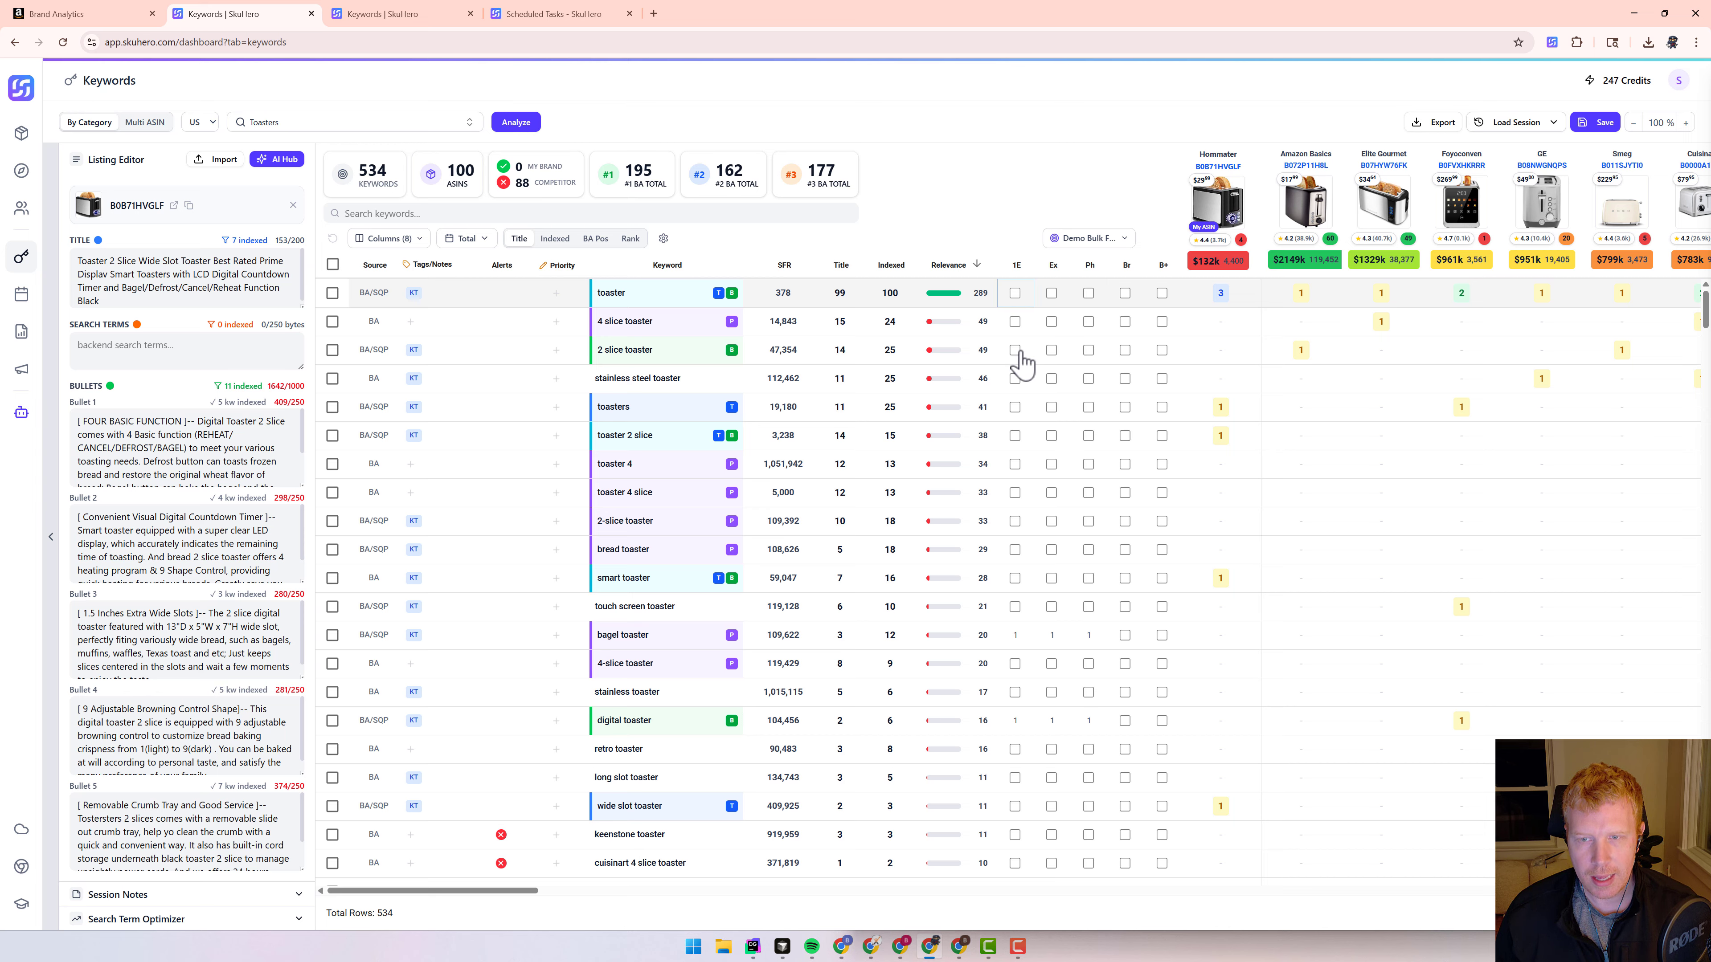
left_click(1015, 436)
left_click(1014, 321)
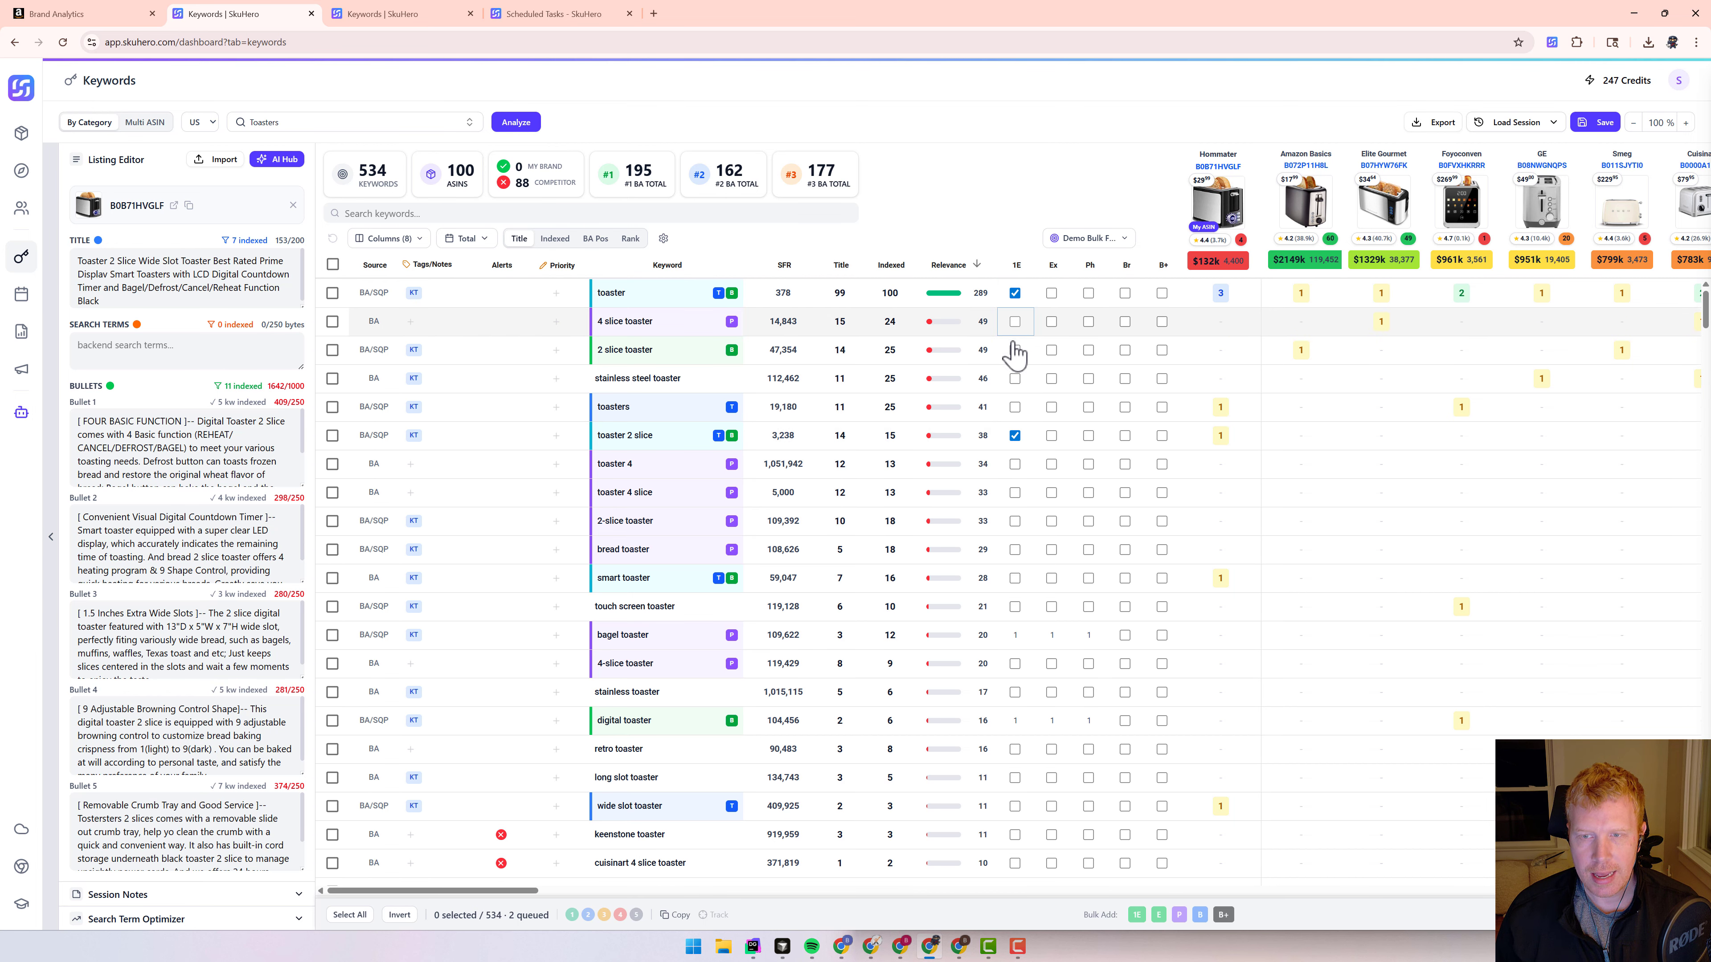
left_click(1014, 350)
Bulk-add 1E targeting to the six keywords from toaster through toaster 2 slice, and review the queued keywords in Build Campaigns.
left_click(332, 293)
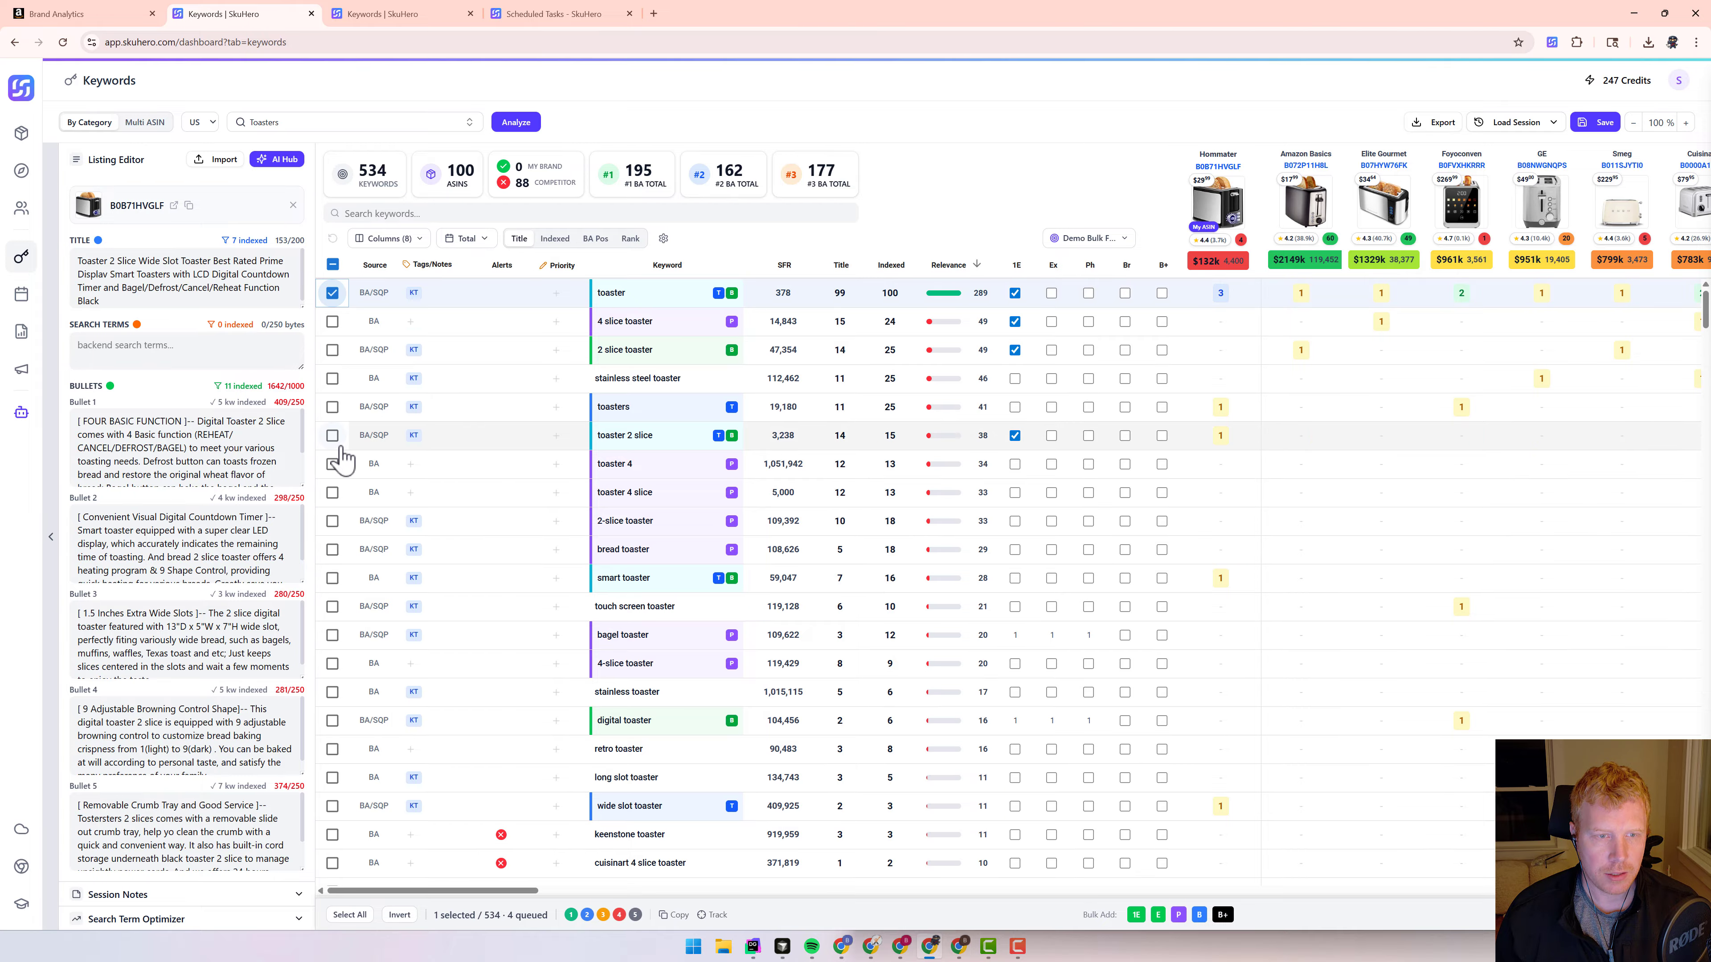
left_click(332, 435, "shift")
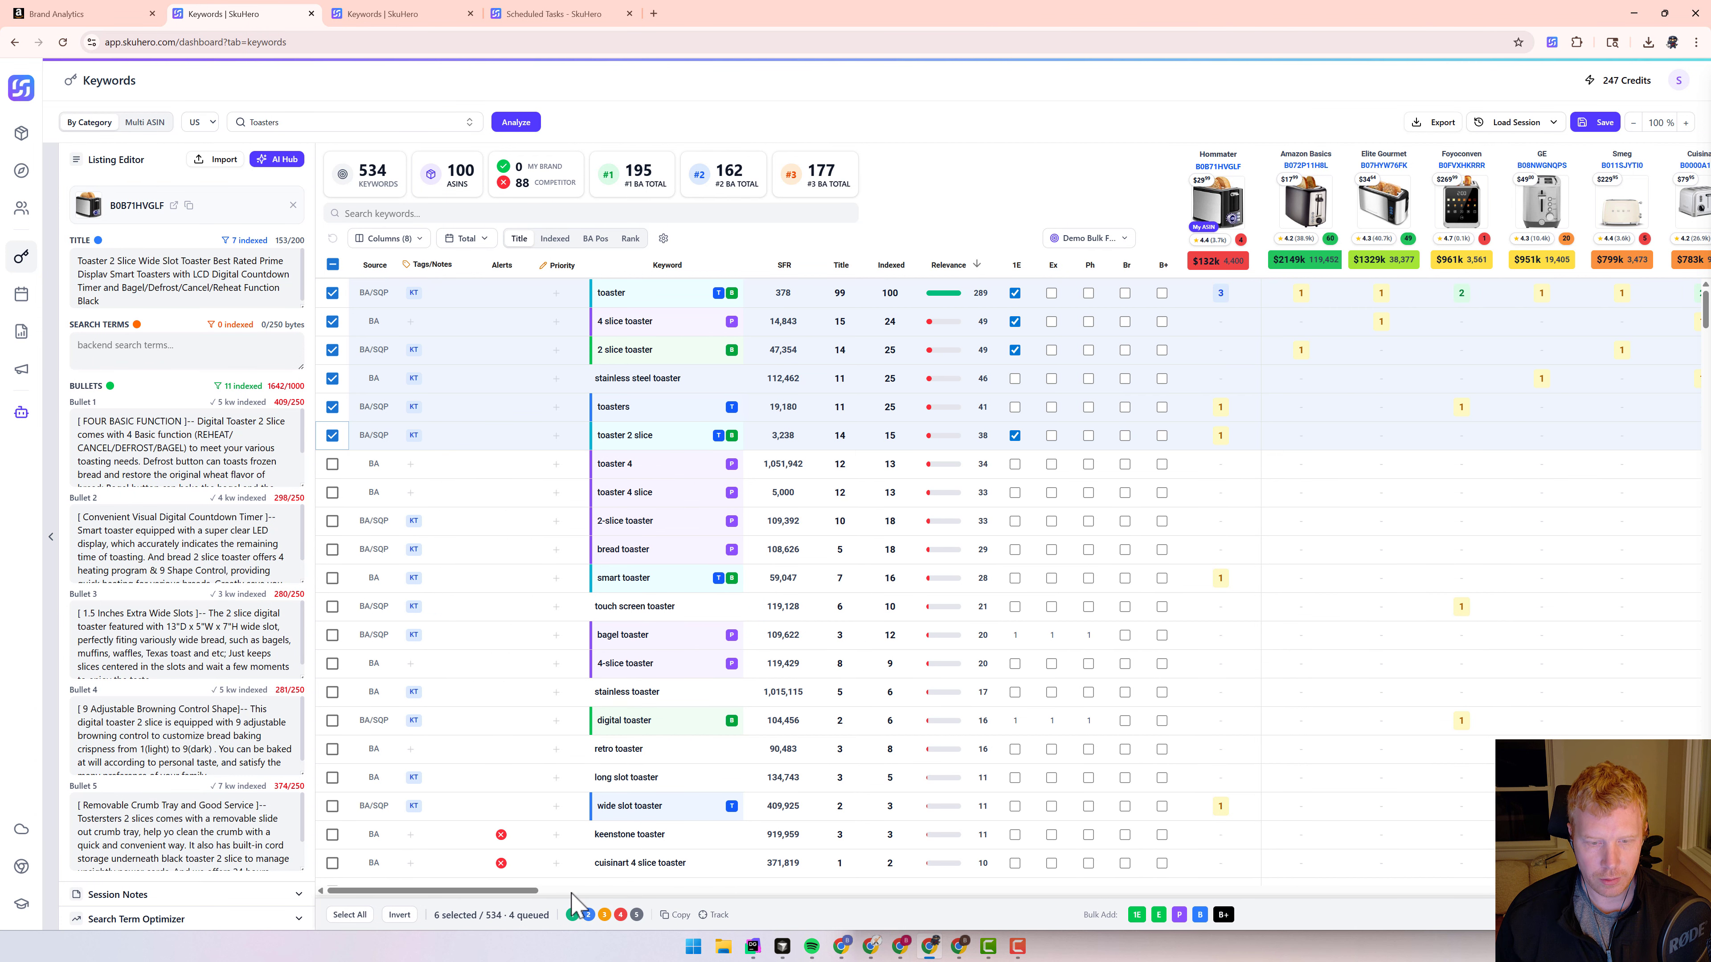
left_click(1136, 915)
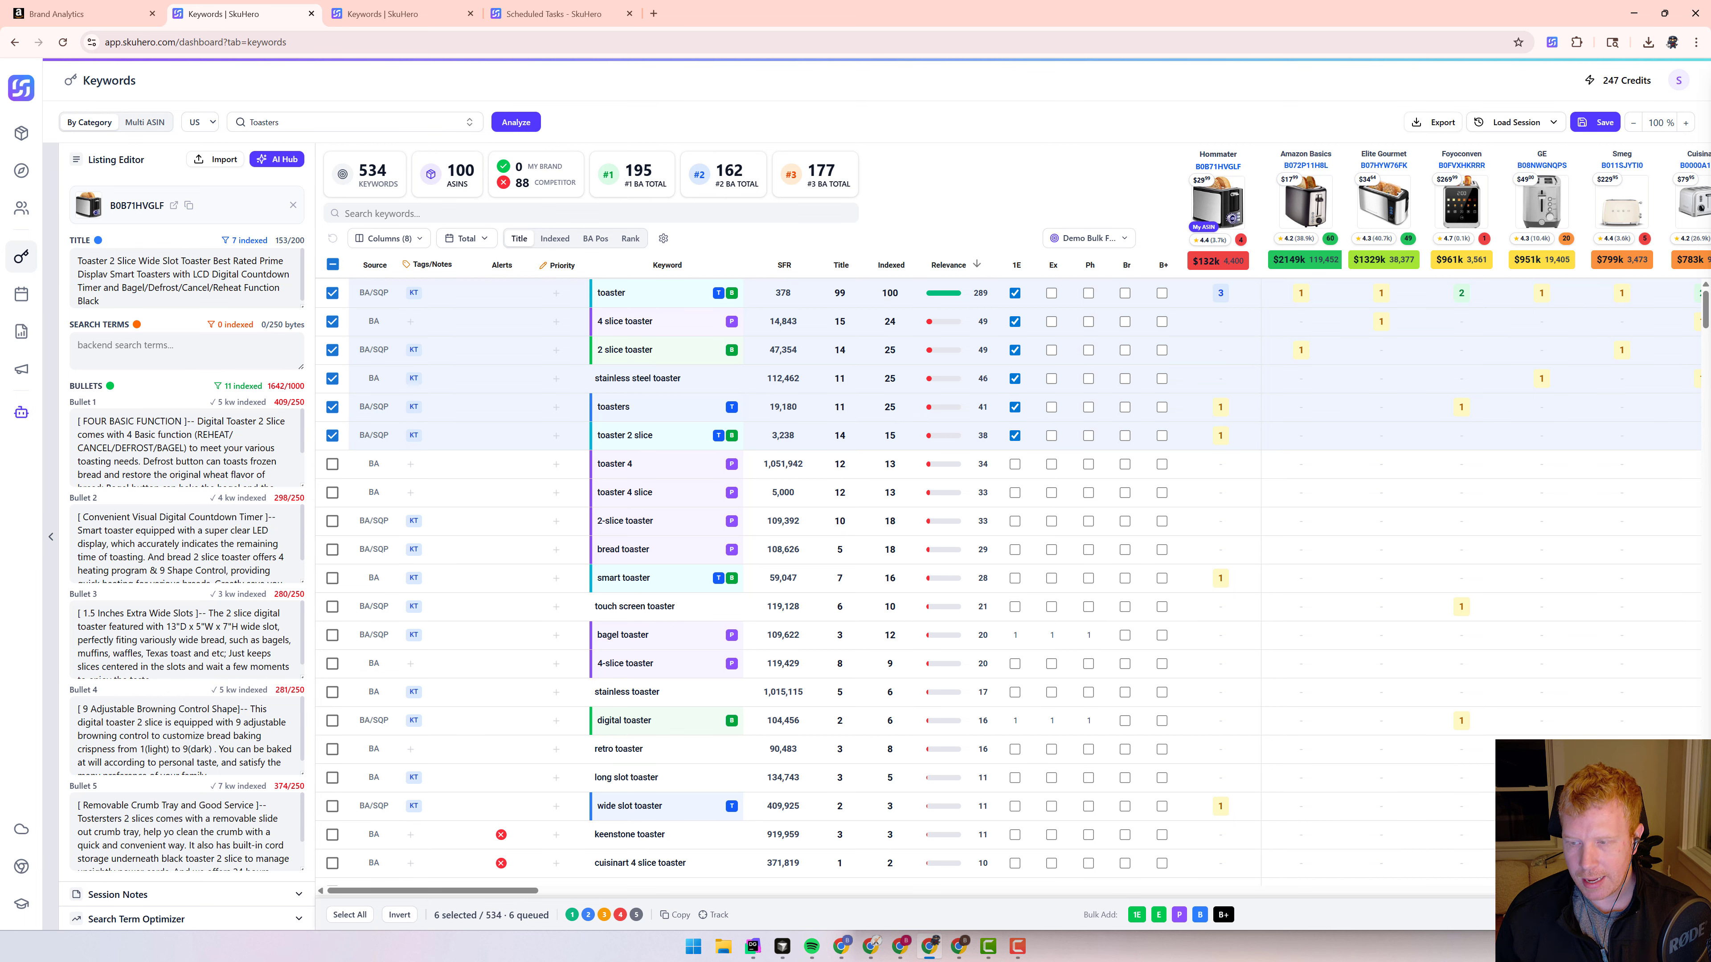
left_click(1616, 915)
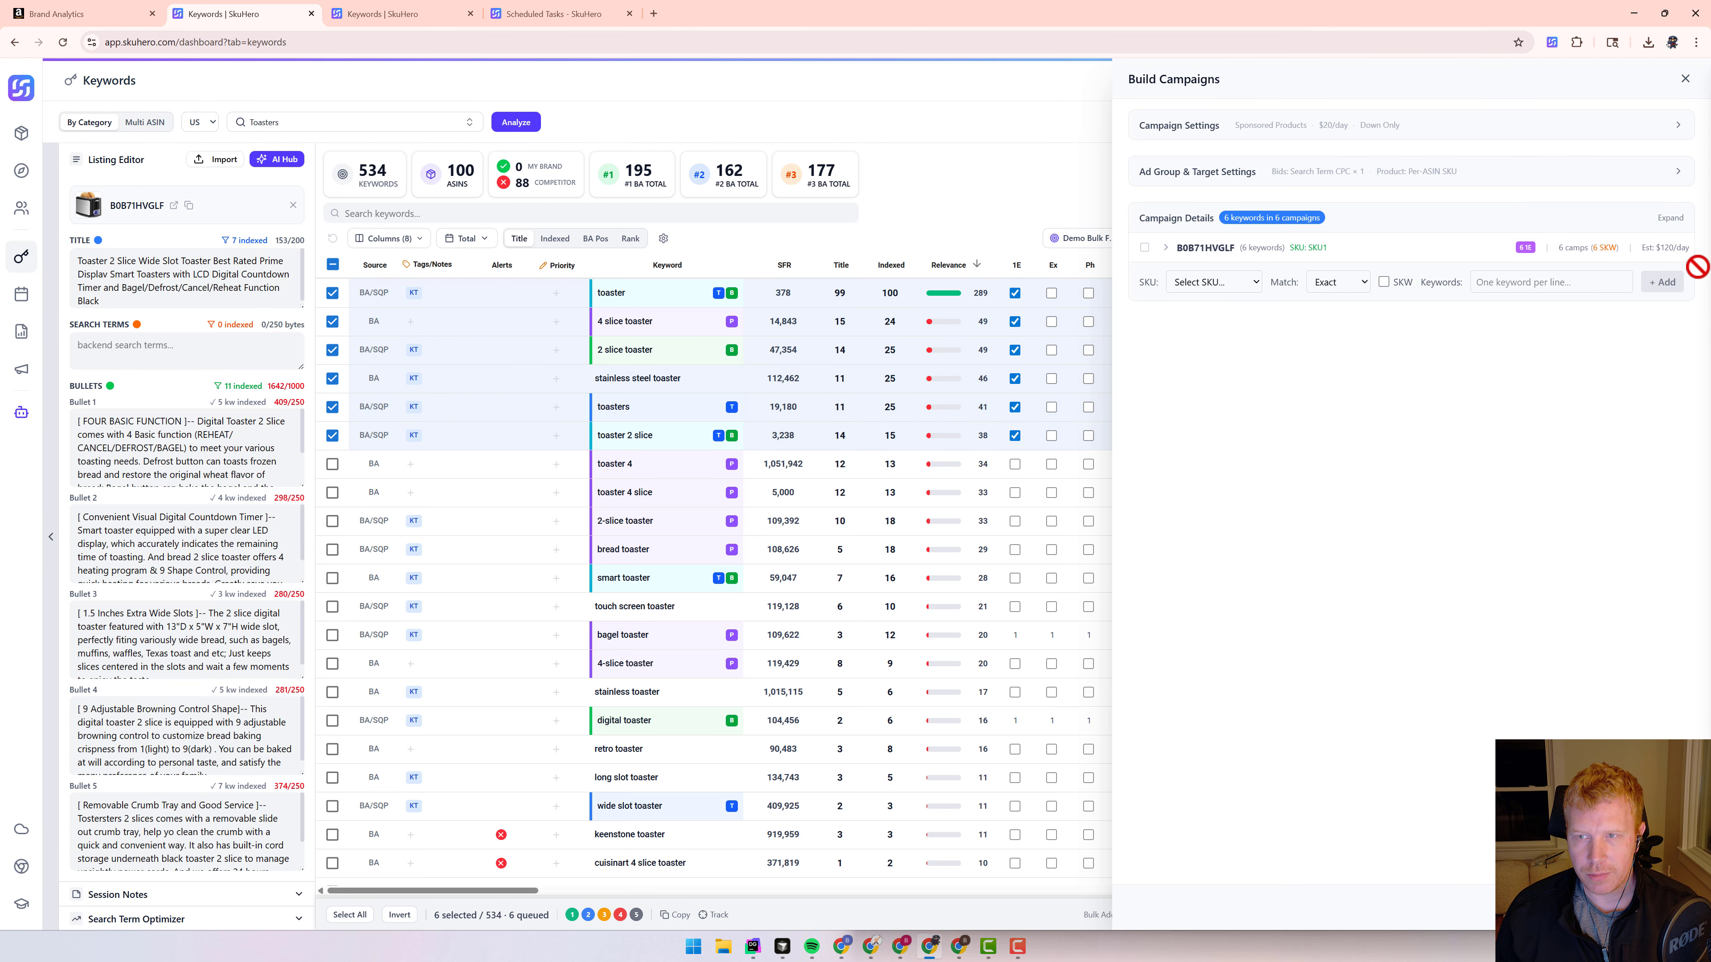
left_click(1686, 79)
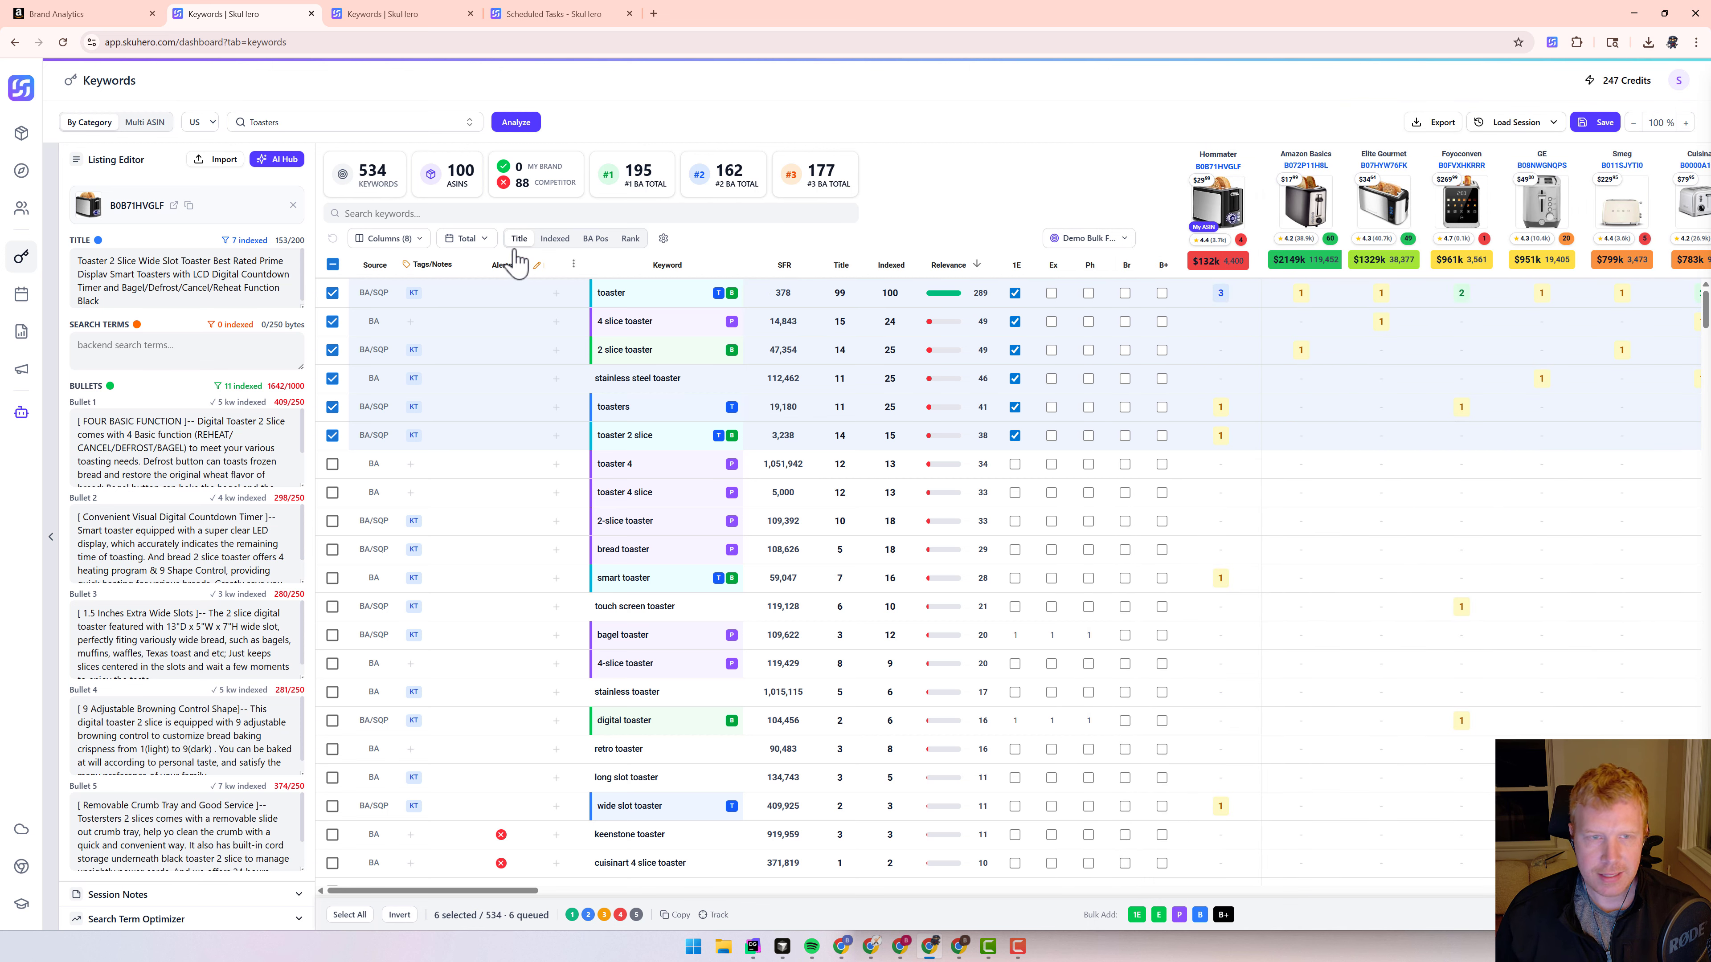
left_click(409, 241)
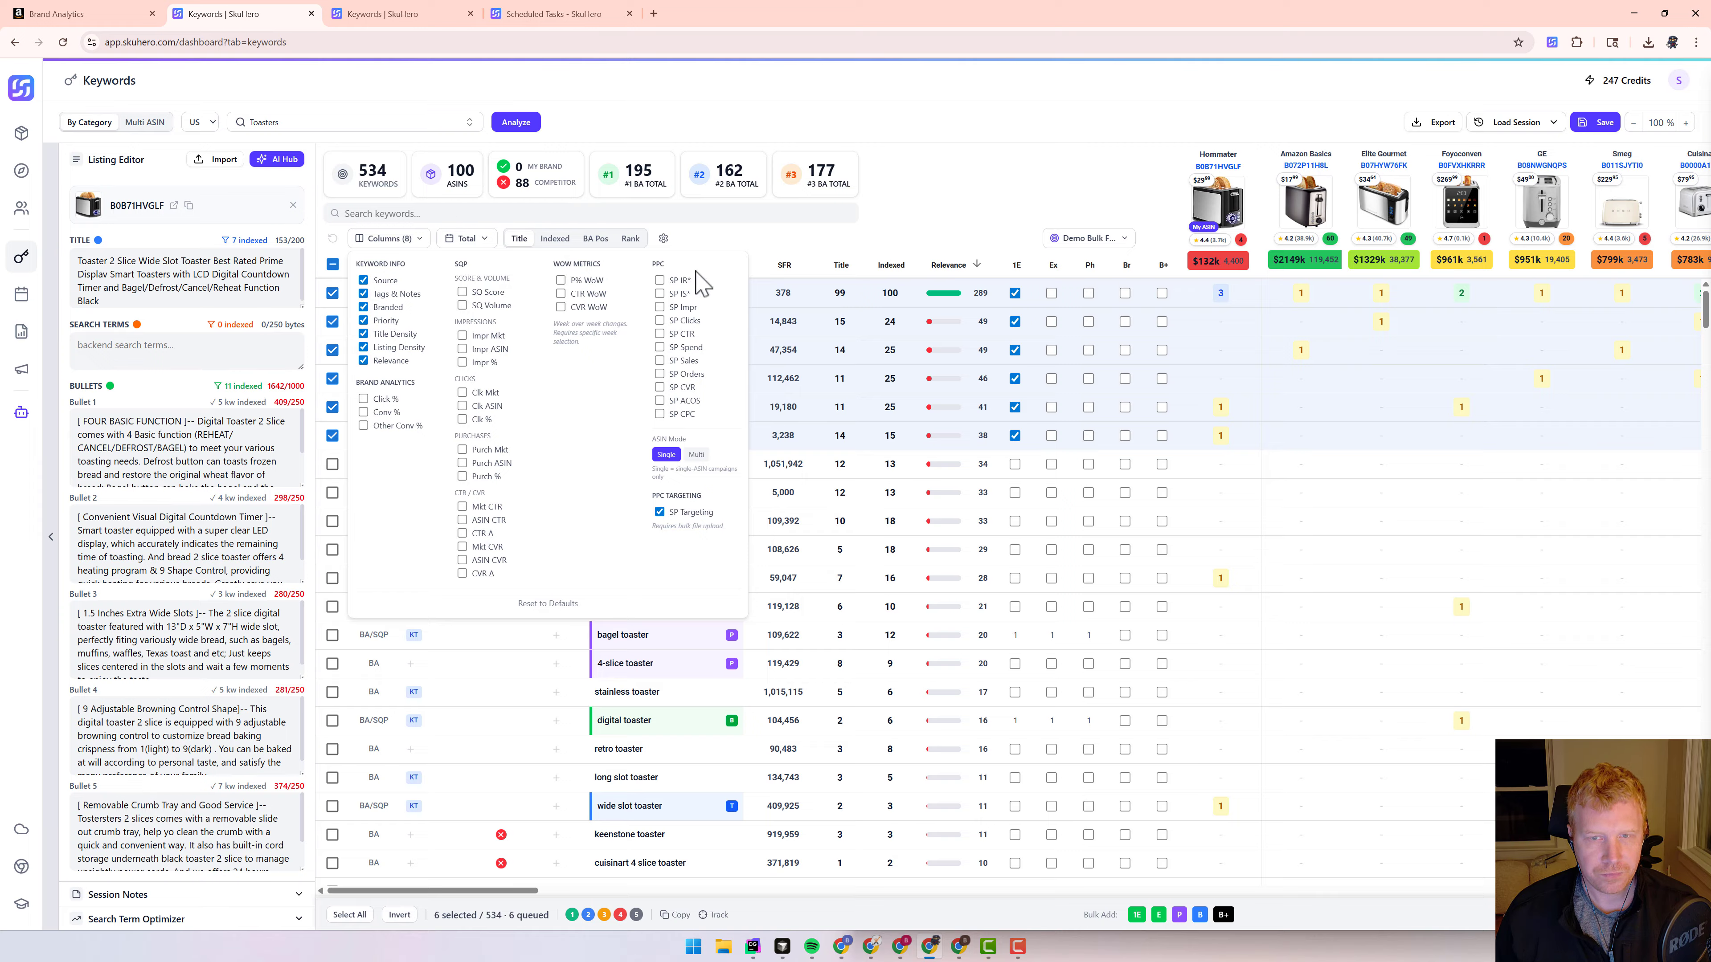
left_click(996, 181)
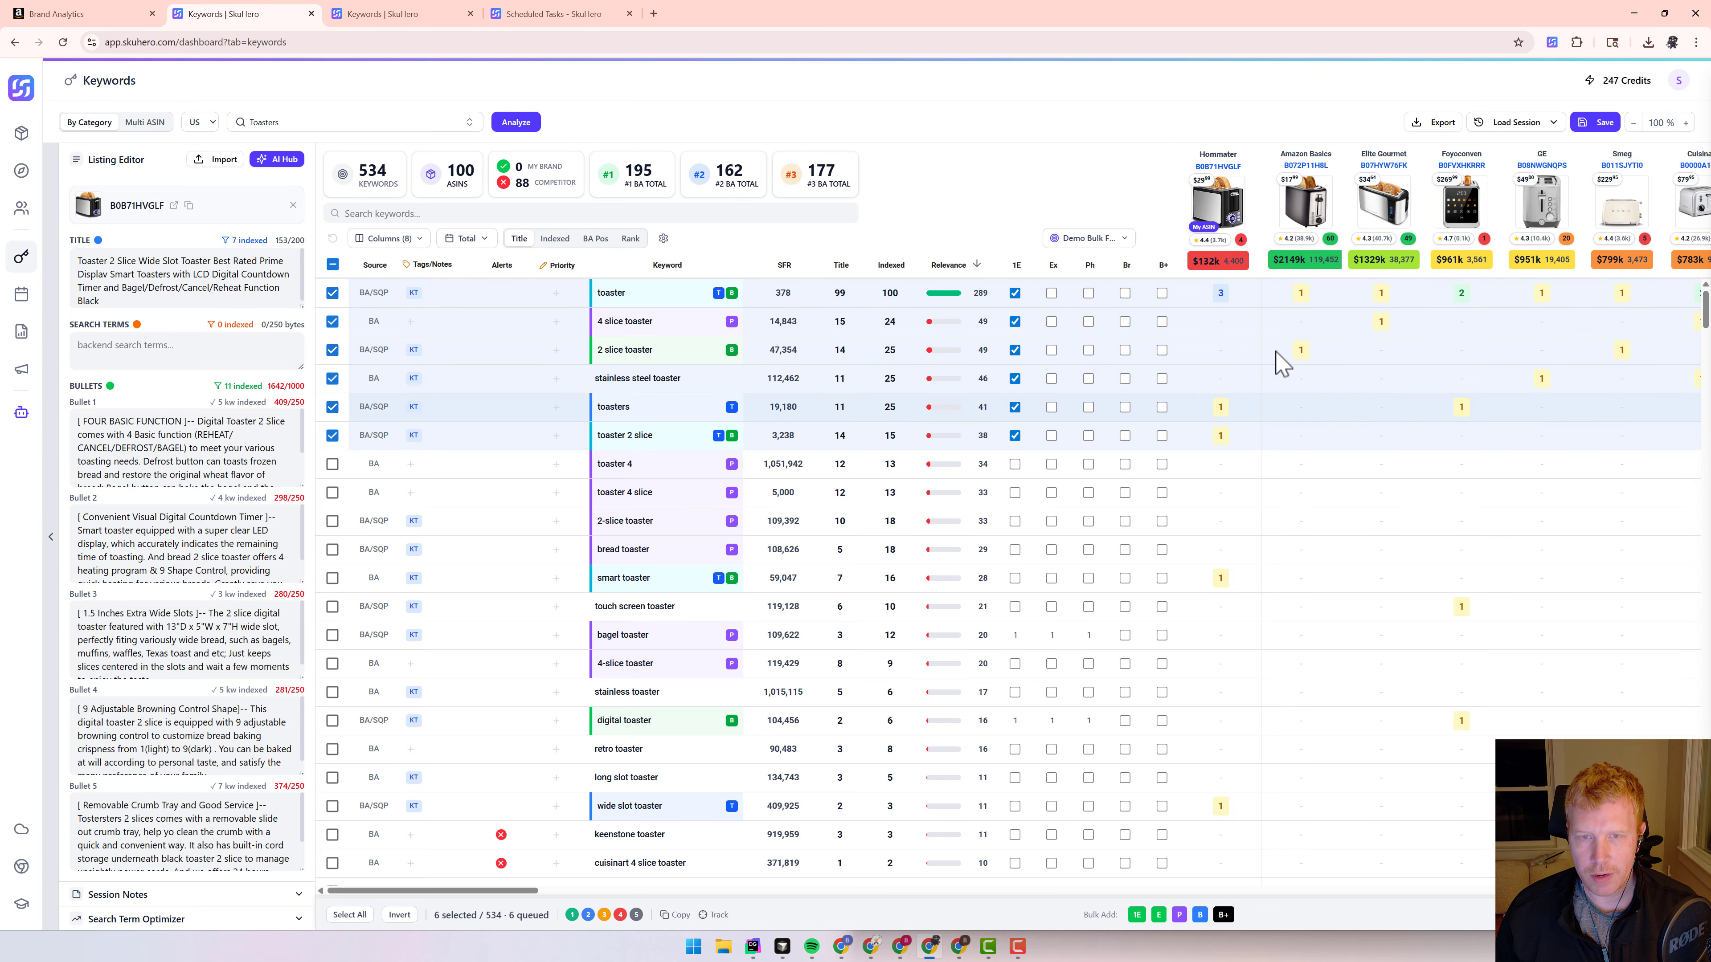
left_click(408, 240)
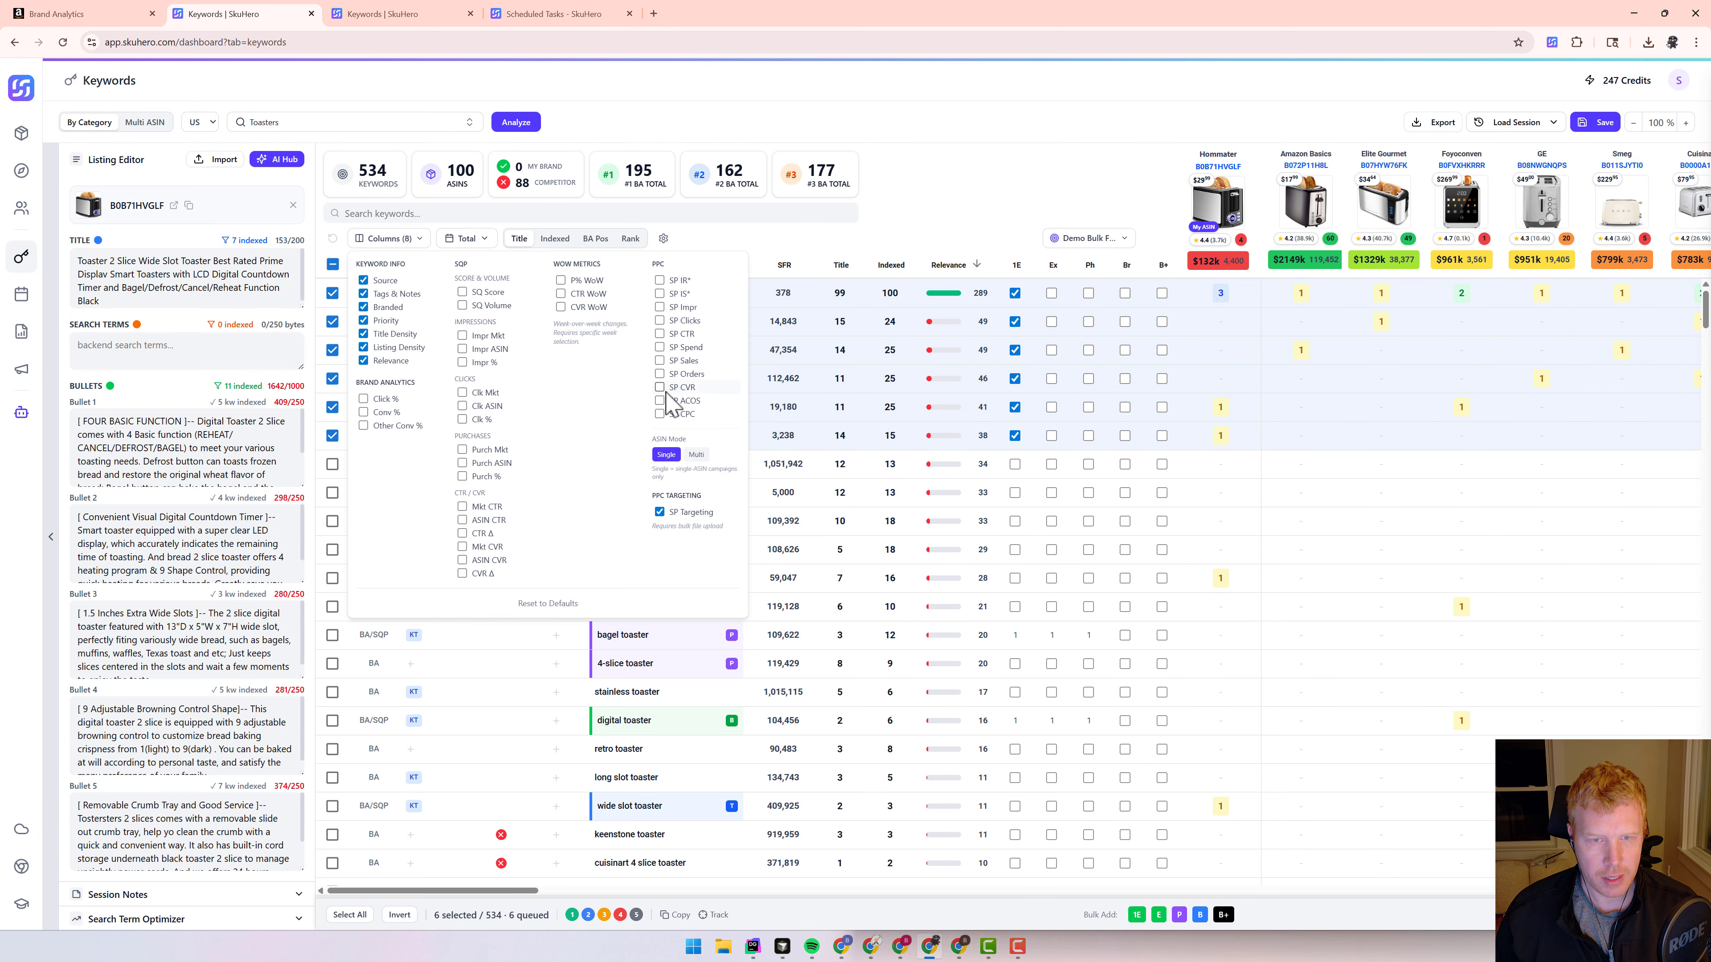
Collapse the Listing Editor and hide the SP Targeting columns in the keyword table.
left_click(53, 409)
left_click(53, 409)
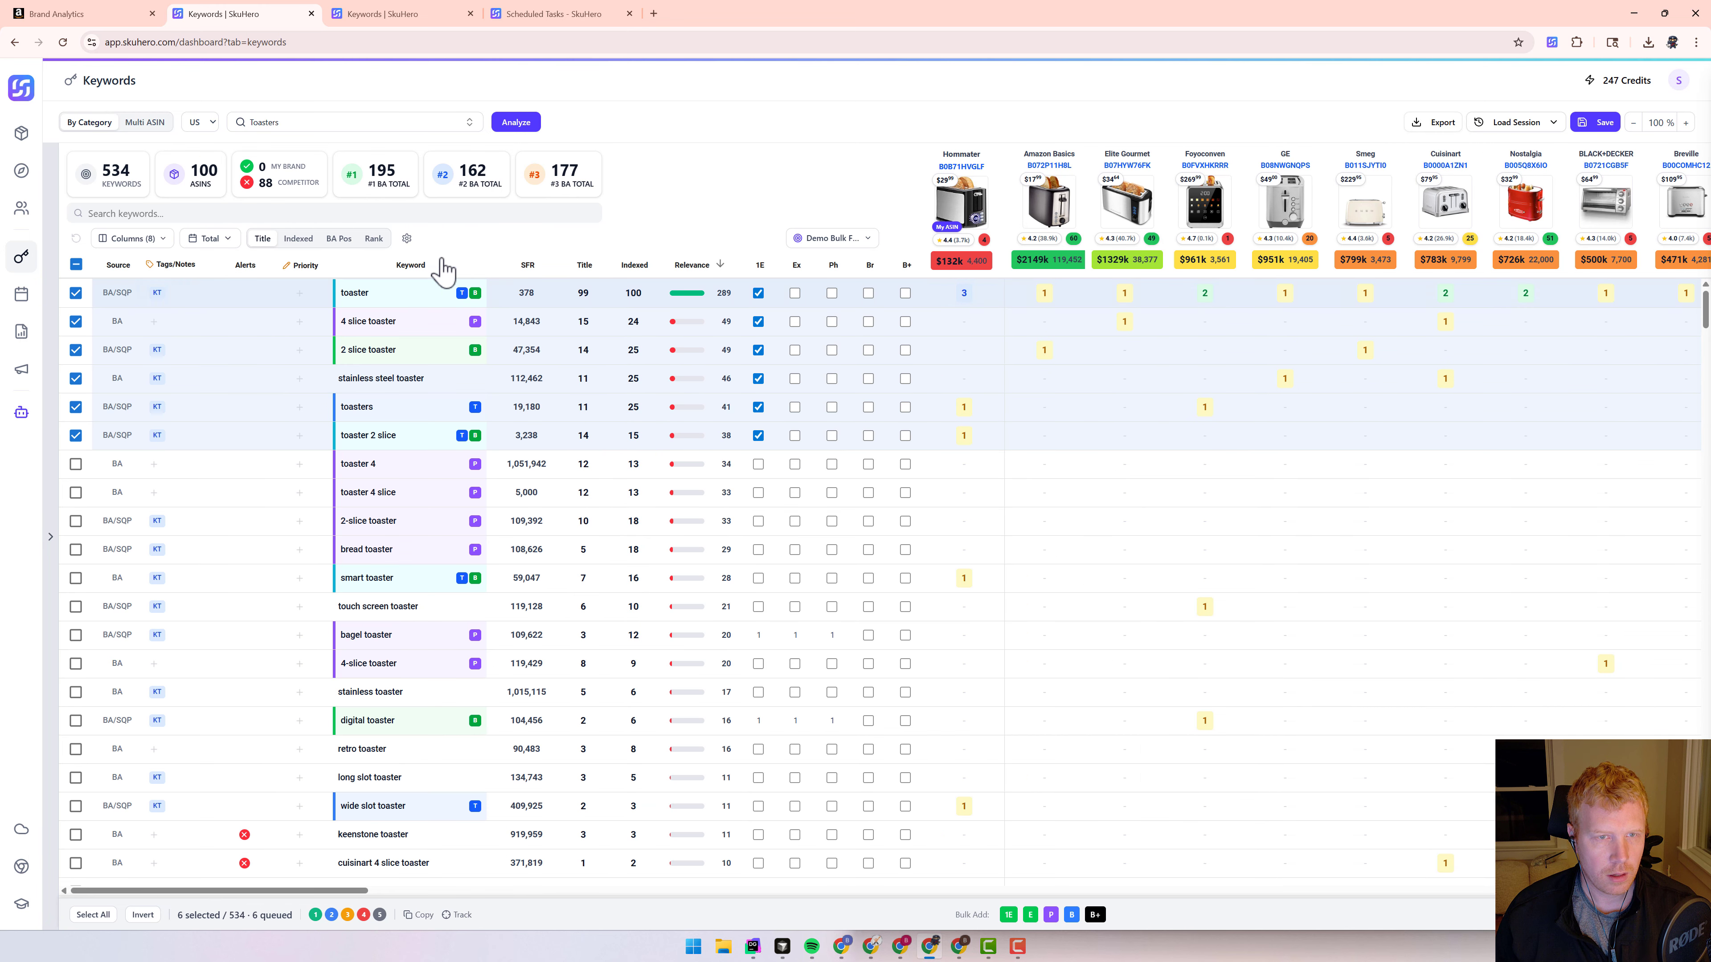
left_click(128, 240)
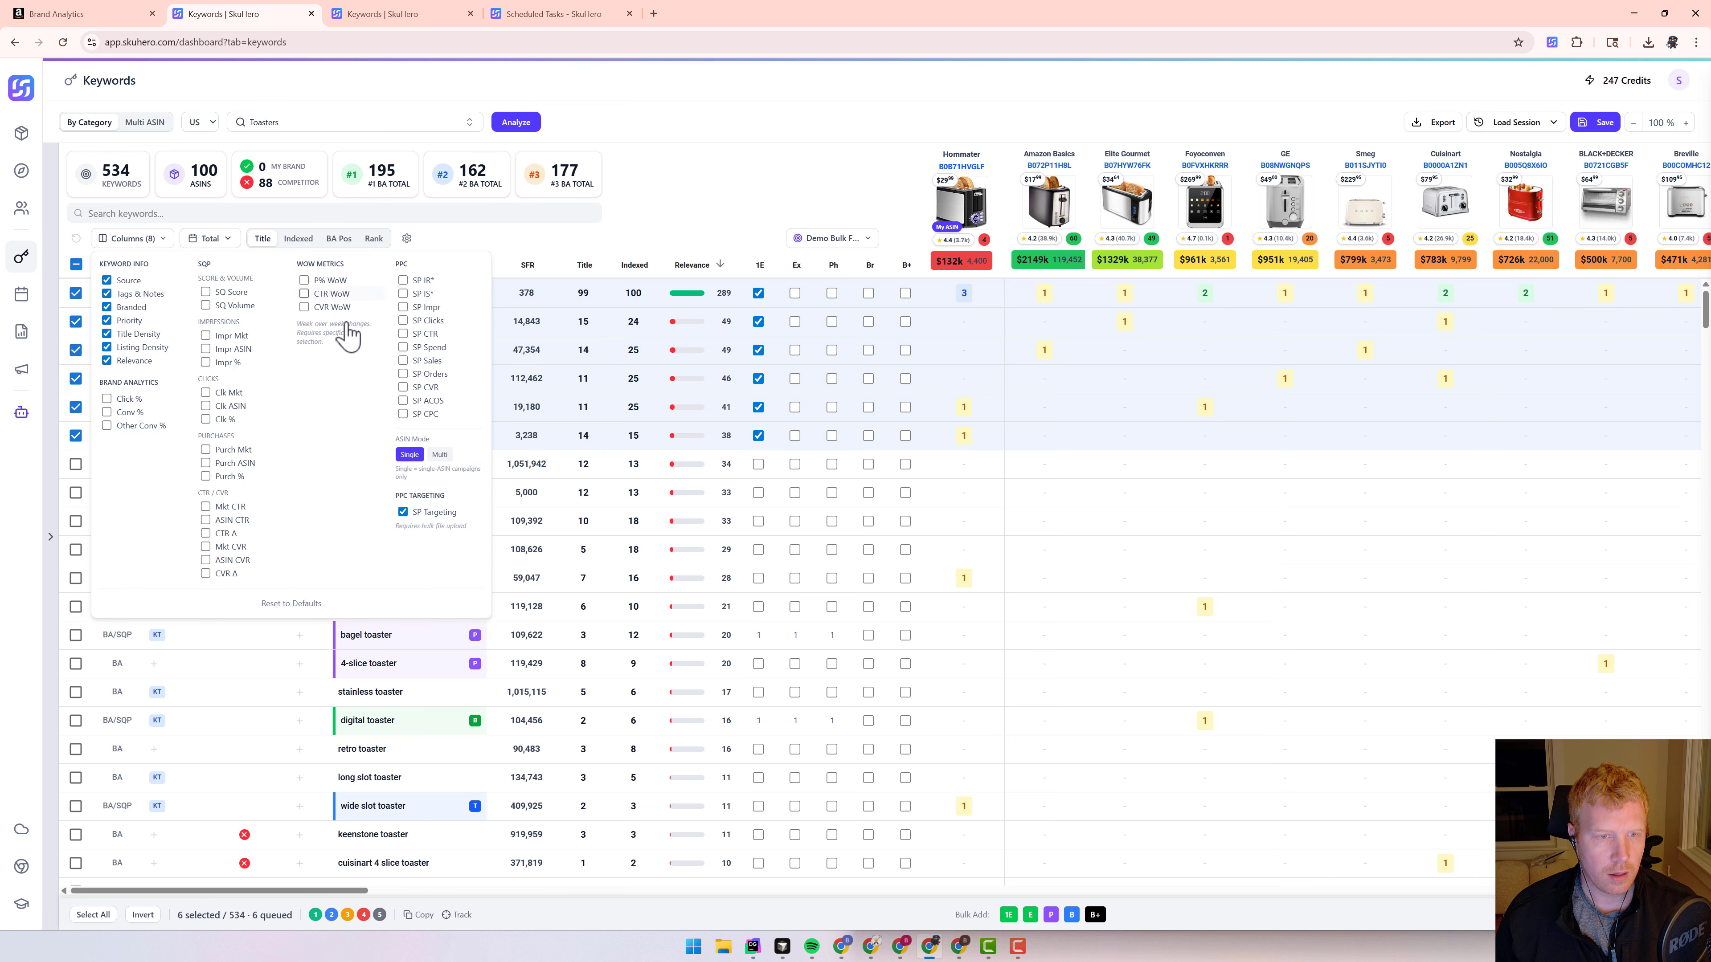
left_click(403, 512)
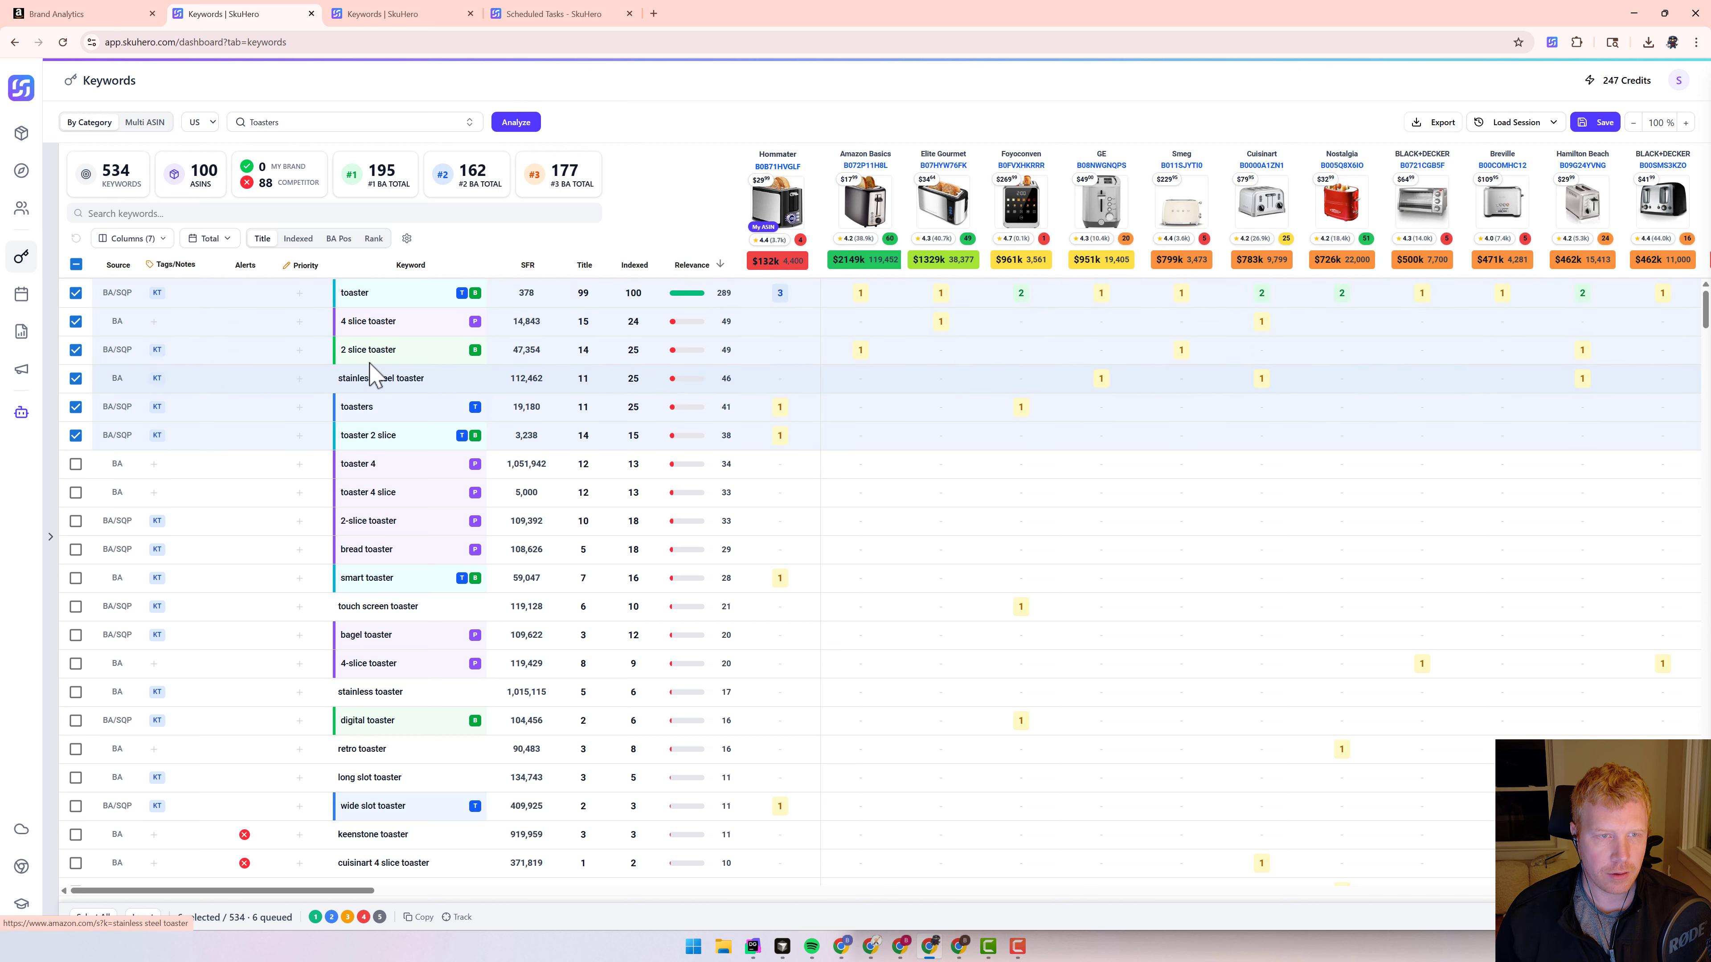
Show Indexed and BA Pos data in turn for the competitor ASINs, and leave the table on Rank data.
left_click(299, 239)
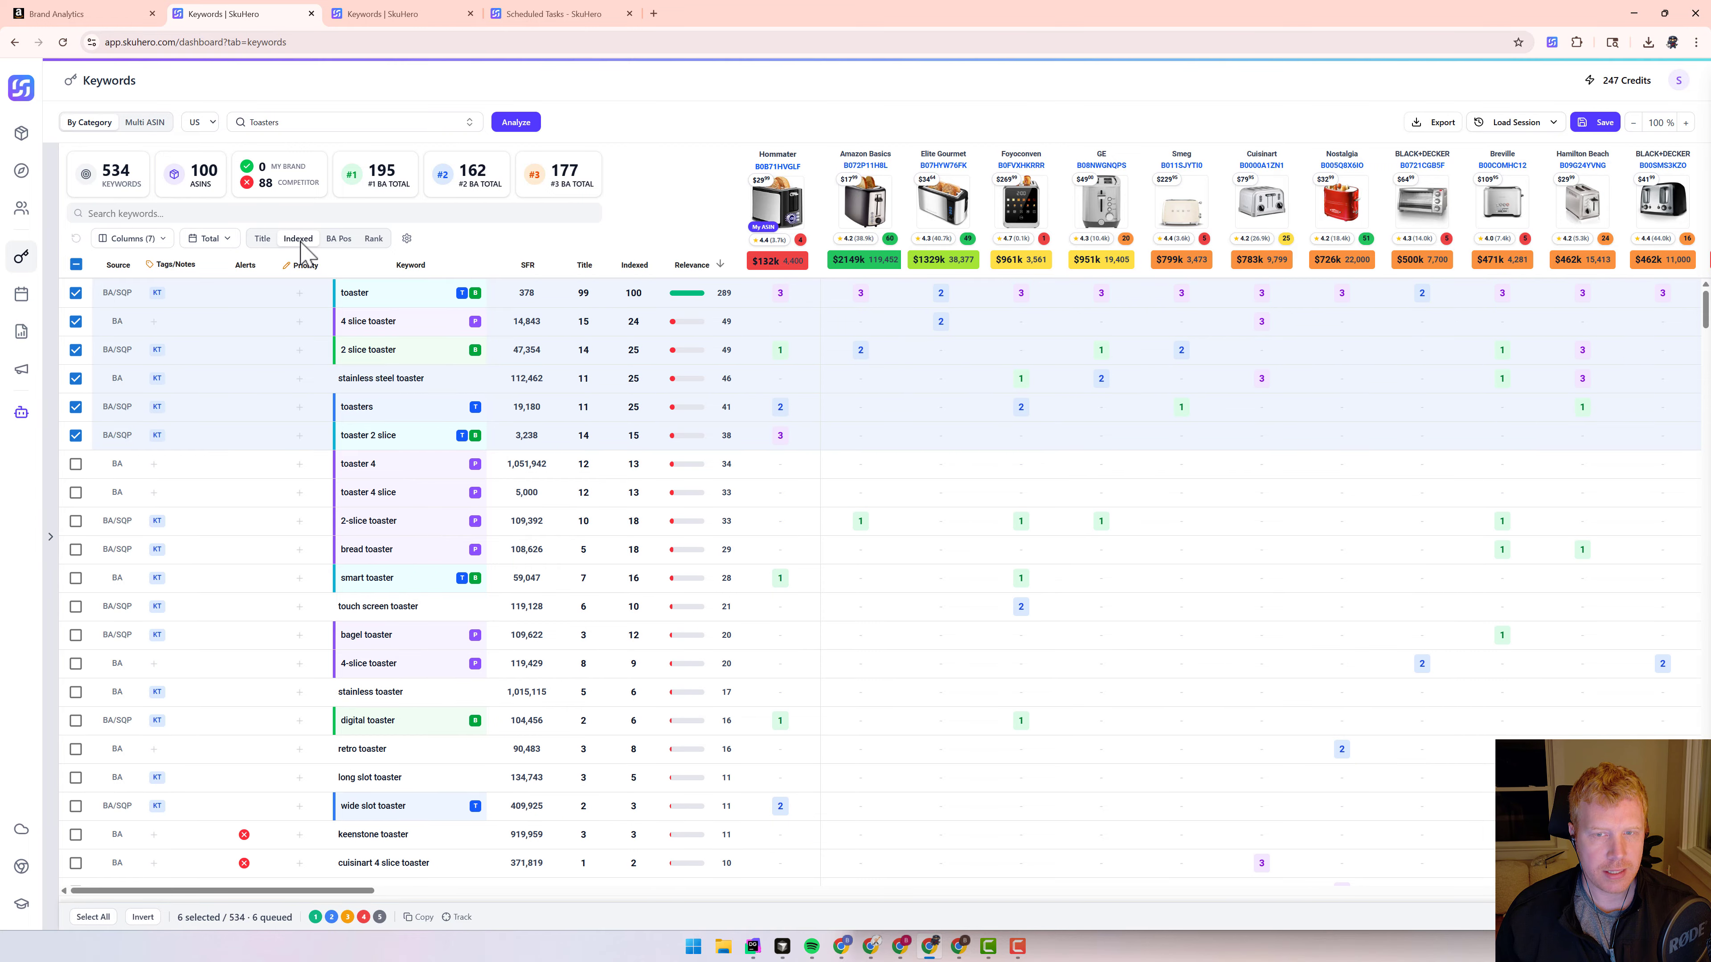
left_click(338, 240)
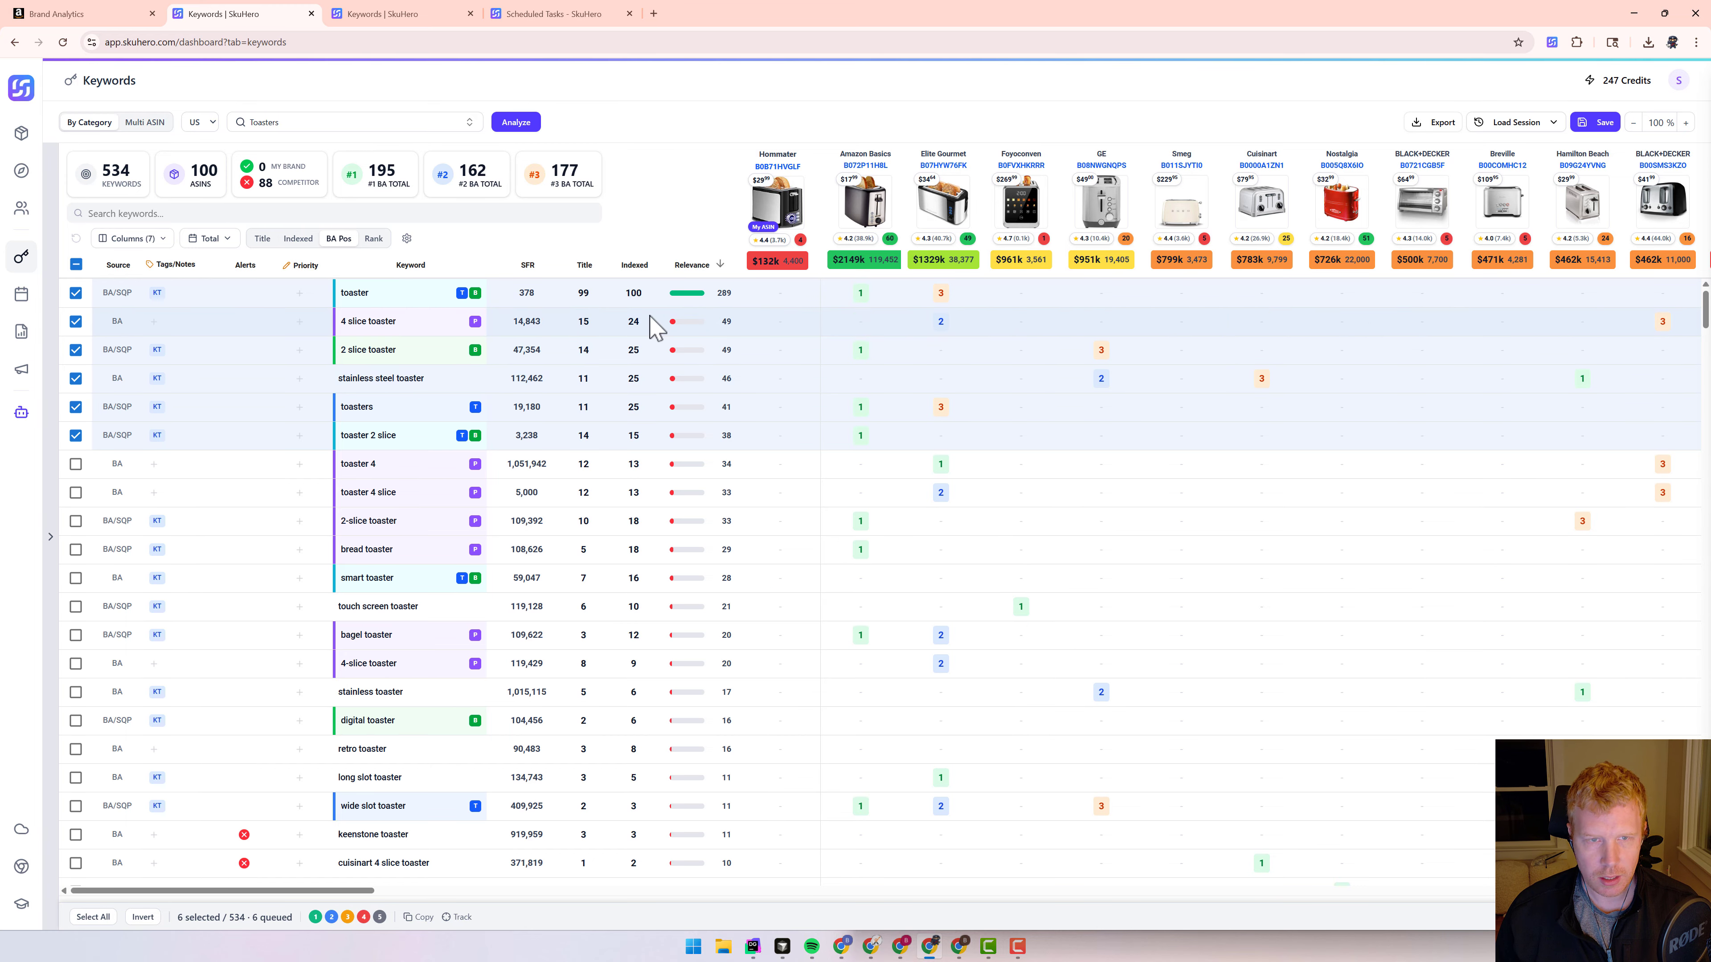
left_click(374, 240)
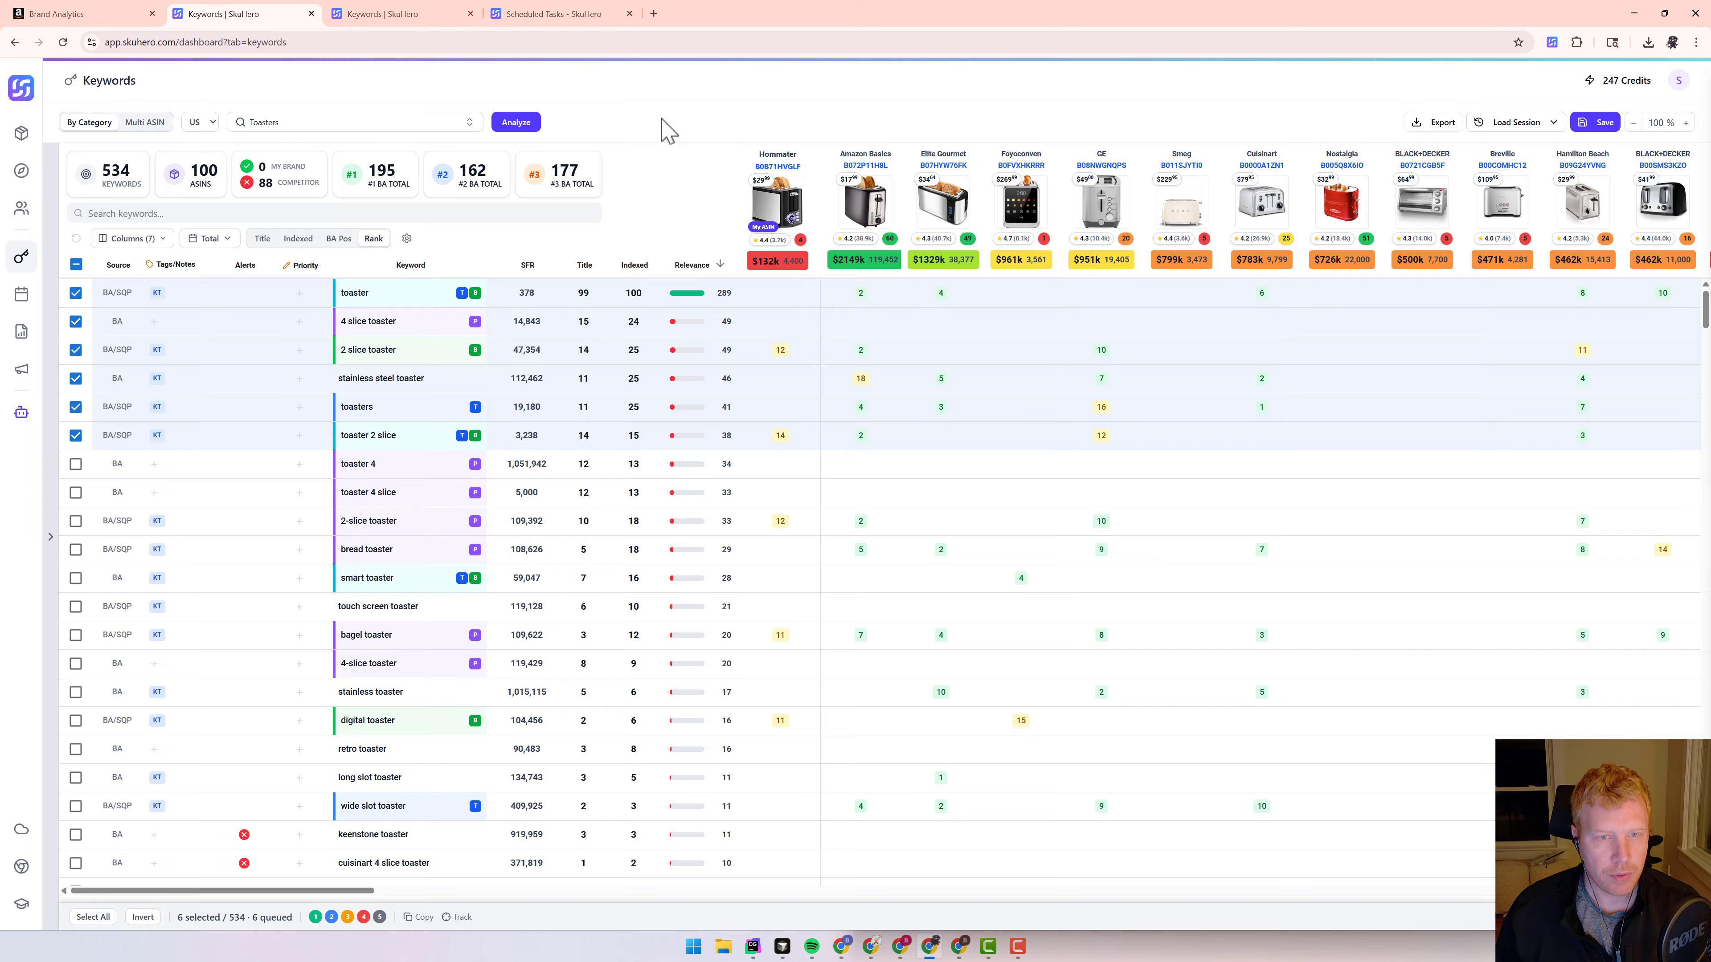
Review the format requirements for uploading a custom keywords CSV, and close the dialog without selecting a file.
left_click(408, 241)
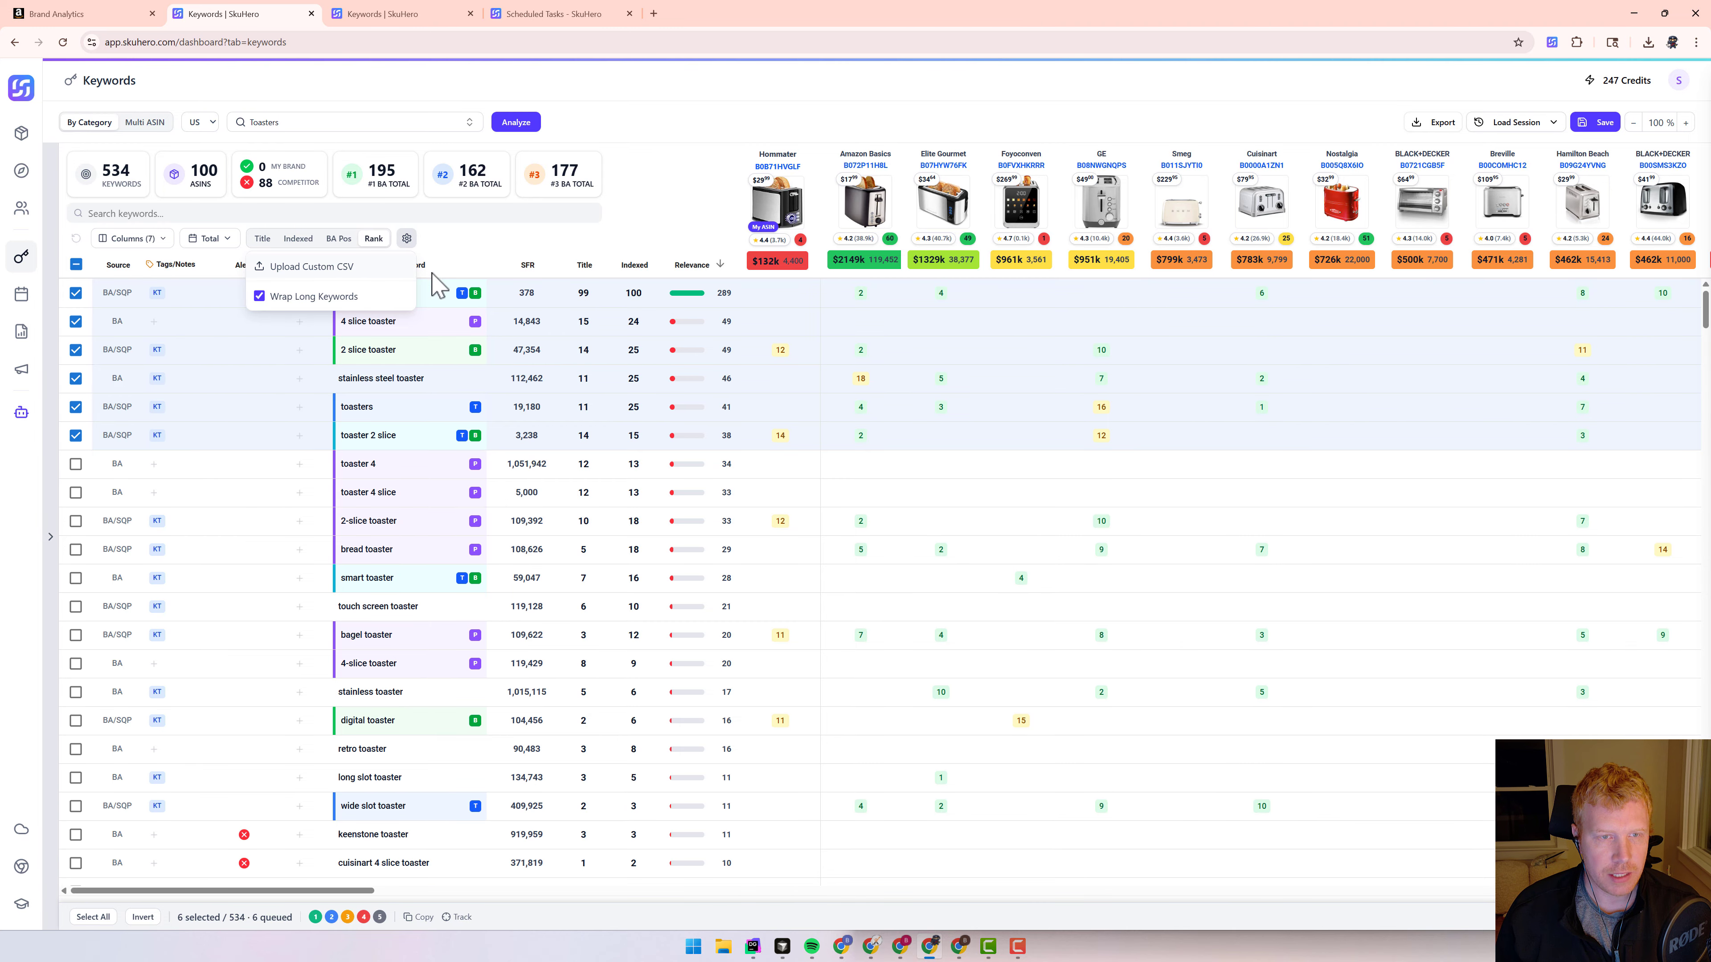
left_click(309, 266)
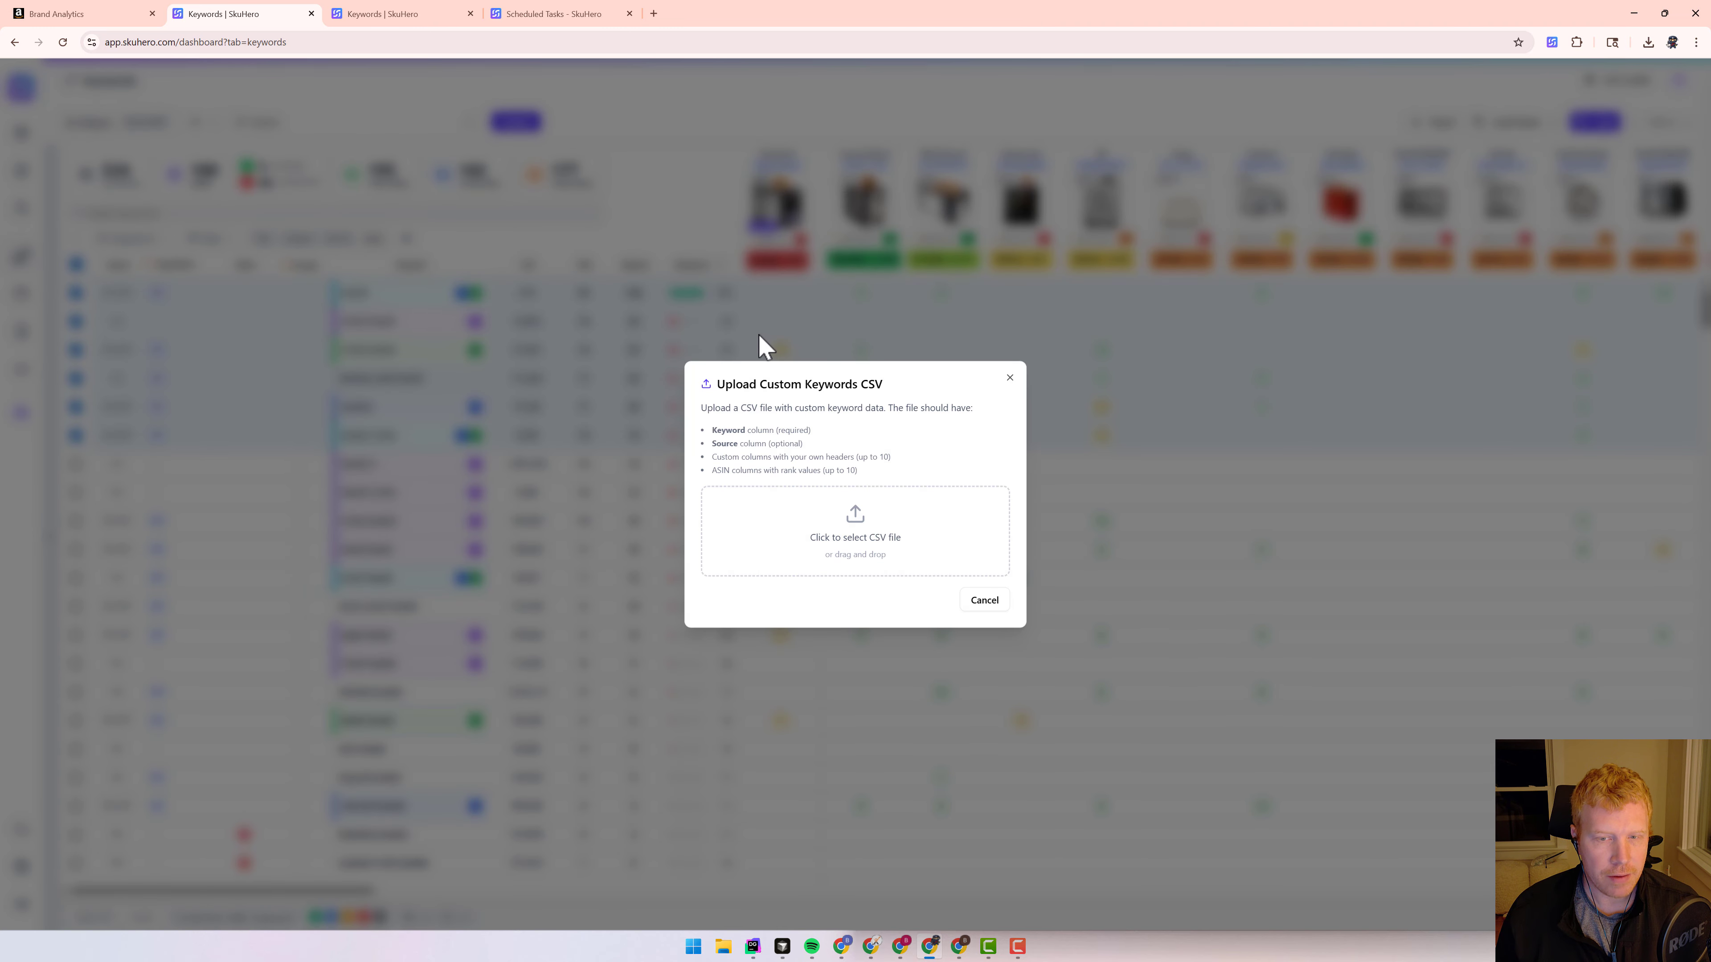
left_click(1010, 378)
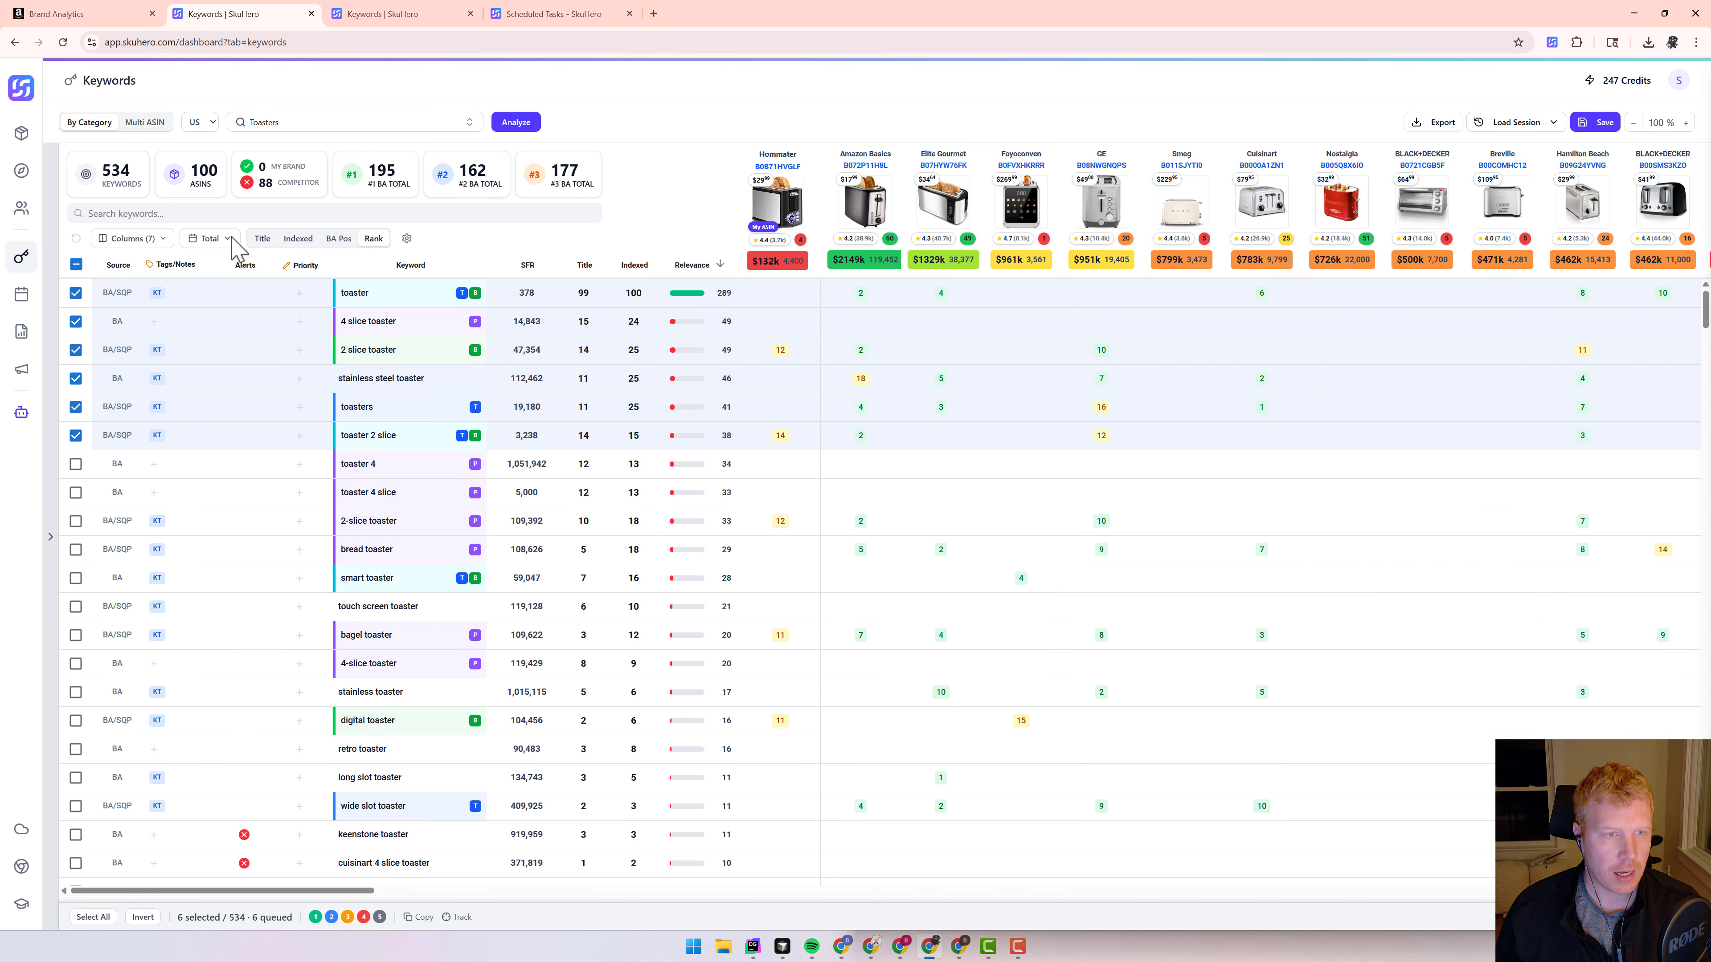
Review the available table columns and the weekly date ranges without changing either selection.
left_click(151, 242)
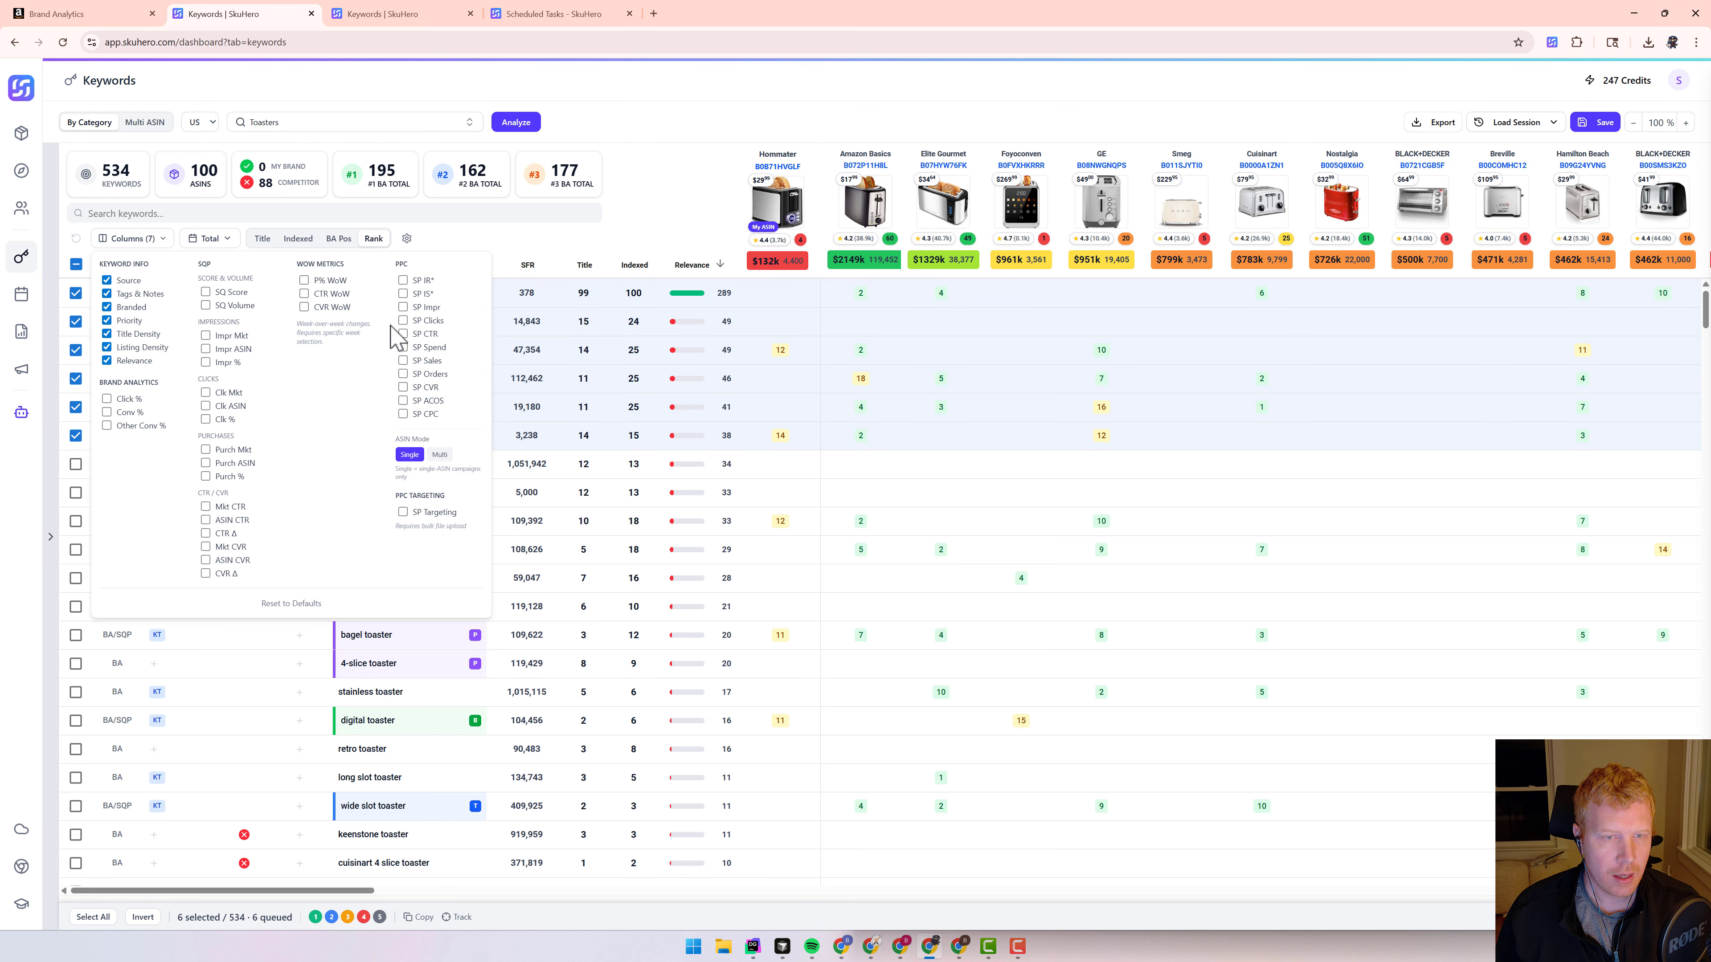
left_click(666, 216)
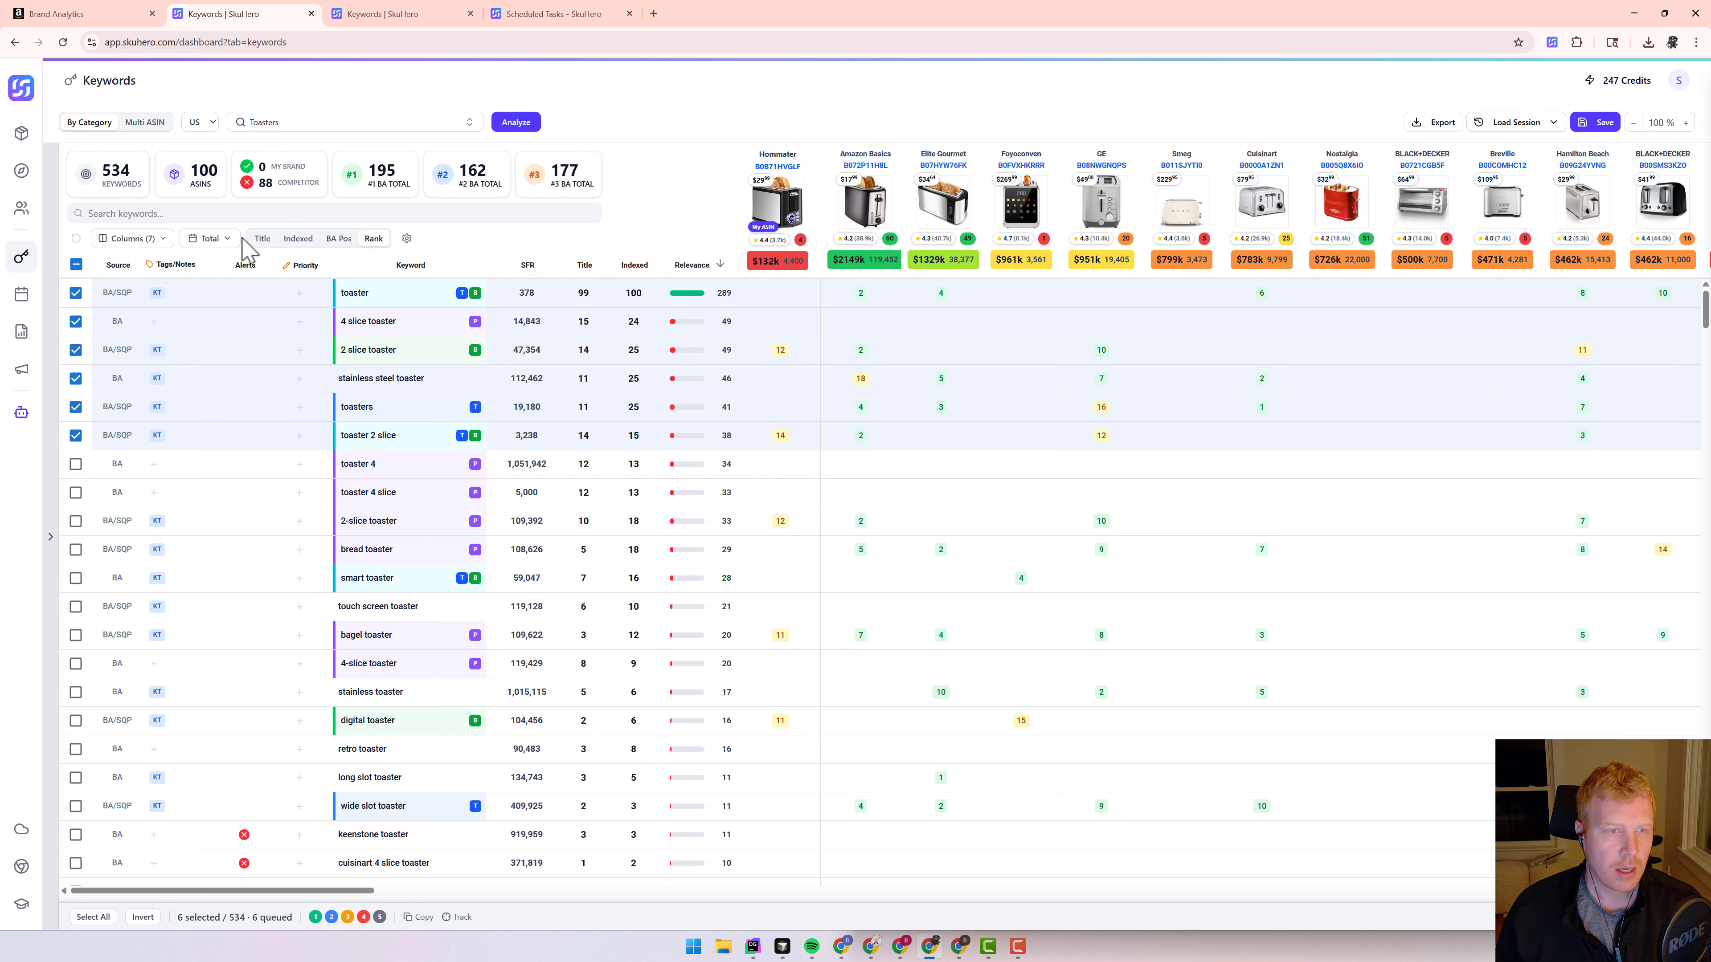
left_click(227, 239)
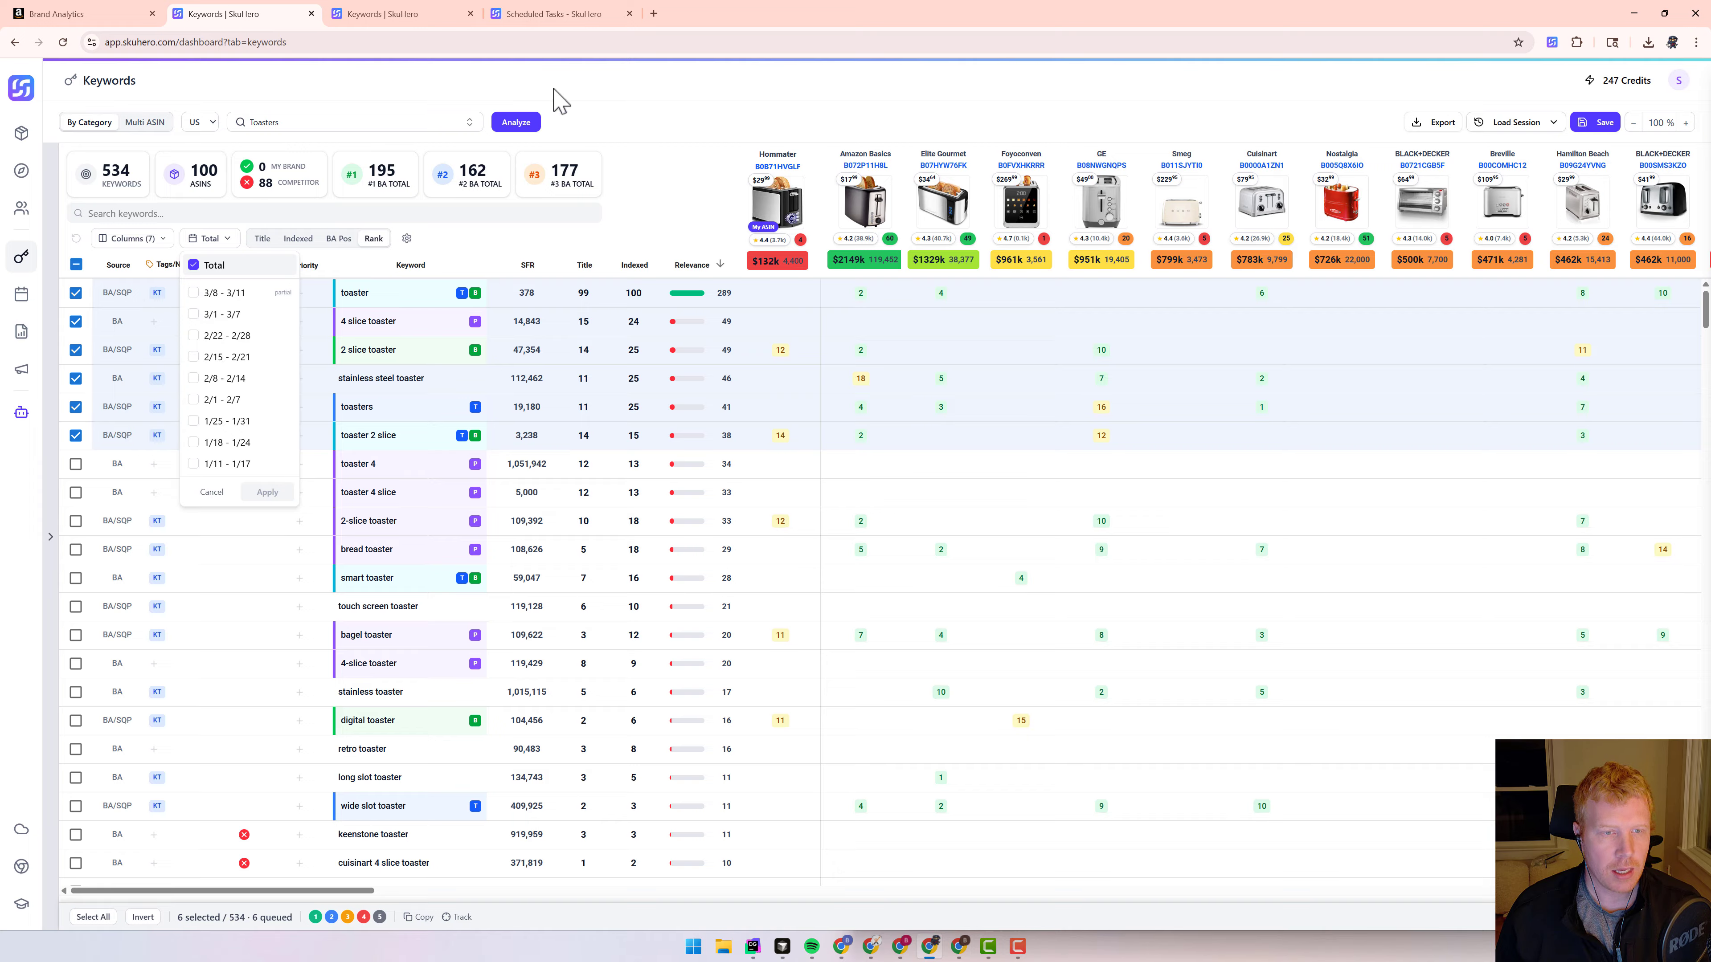
left_click(634, 117)
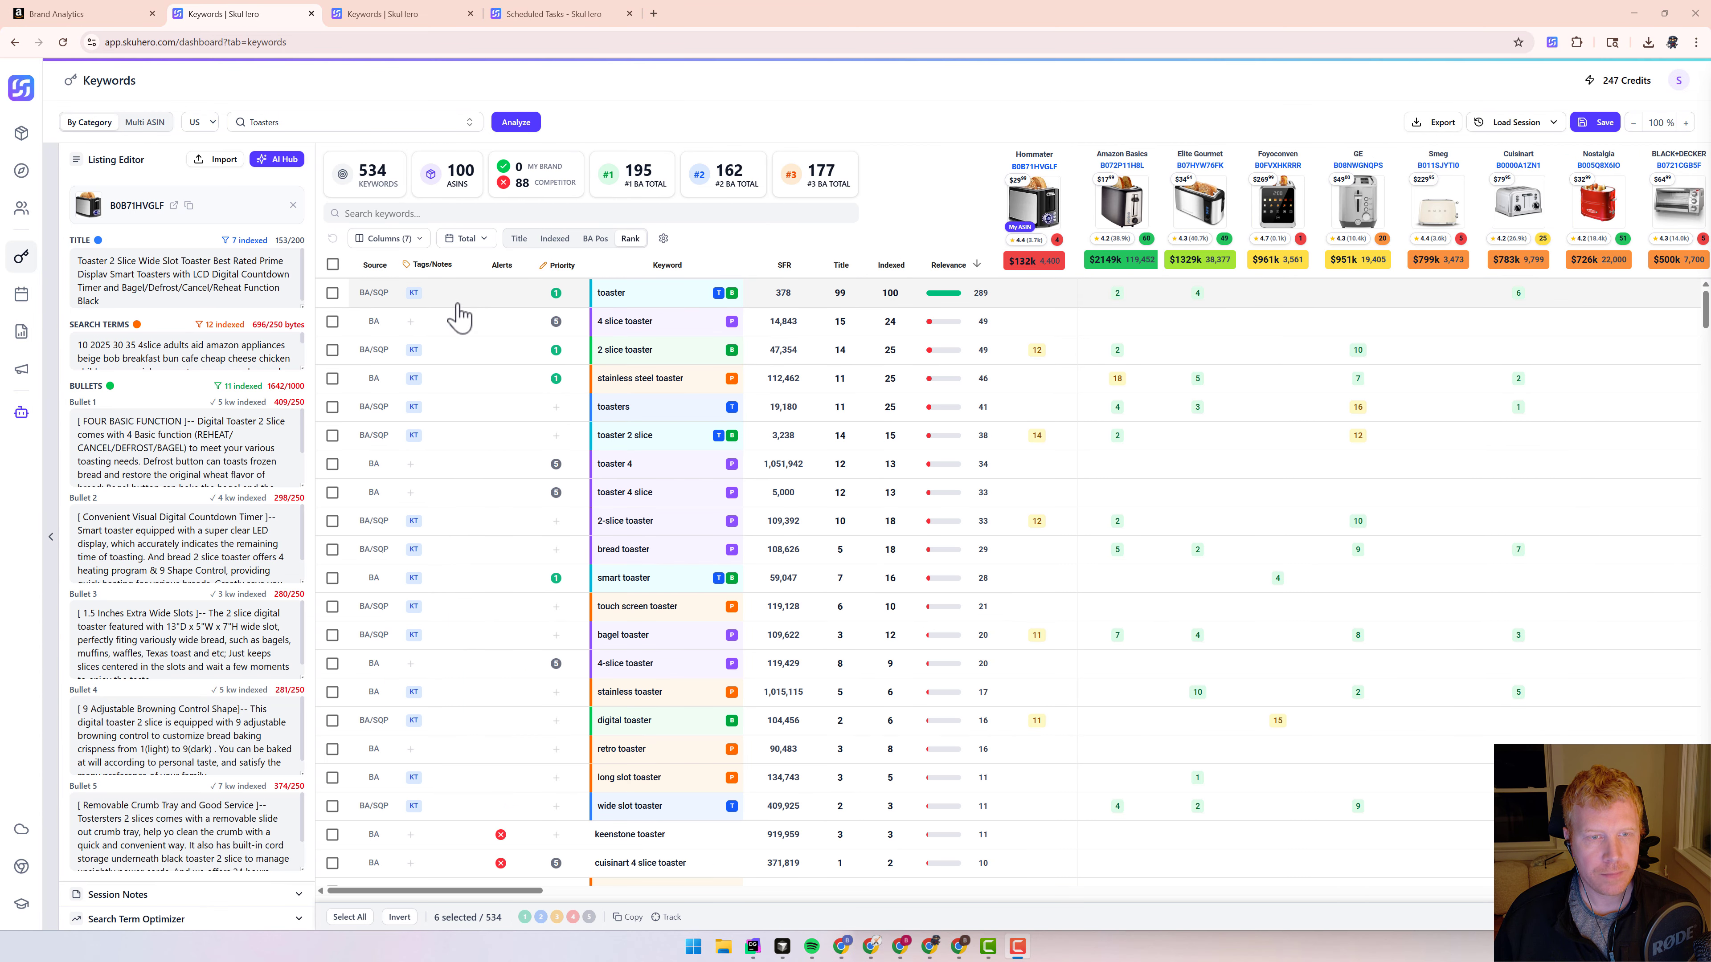
Look at the tags and notes options for 4 slice toaster, and filter the Tags/Notes column to exclude KT and keep blanks.
left_click(410, 322)
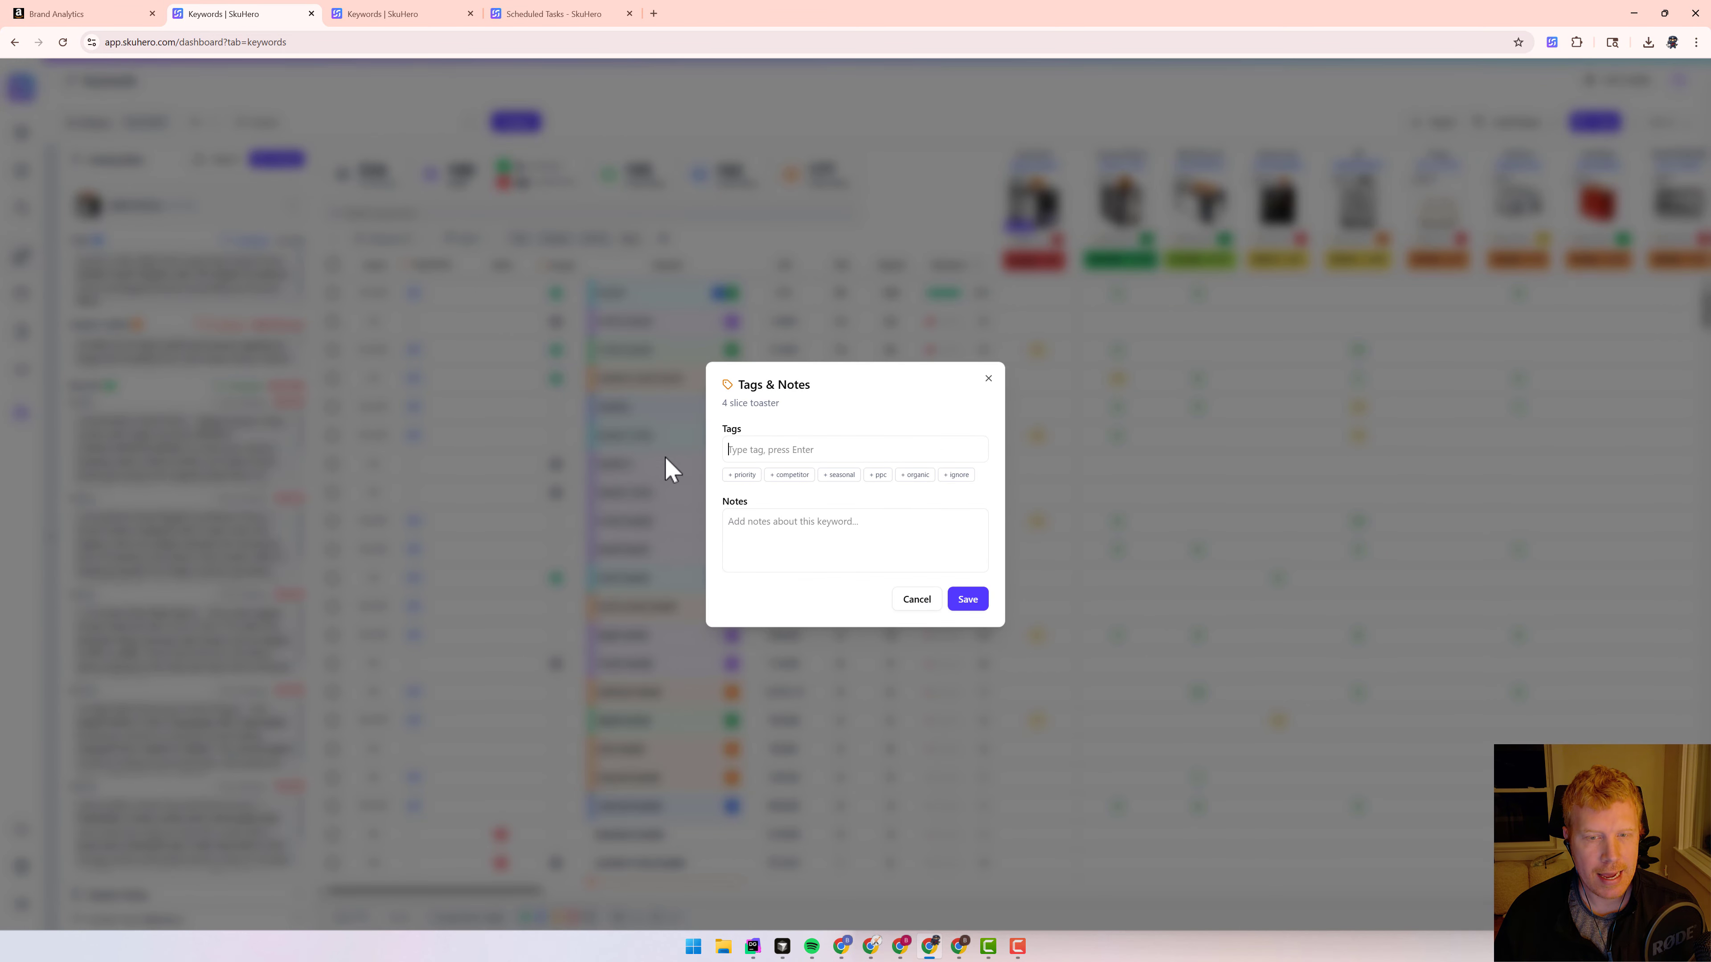
left_click(988, 379)
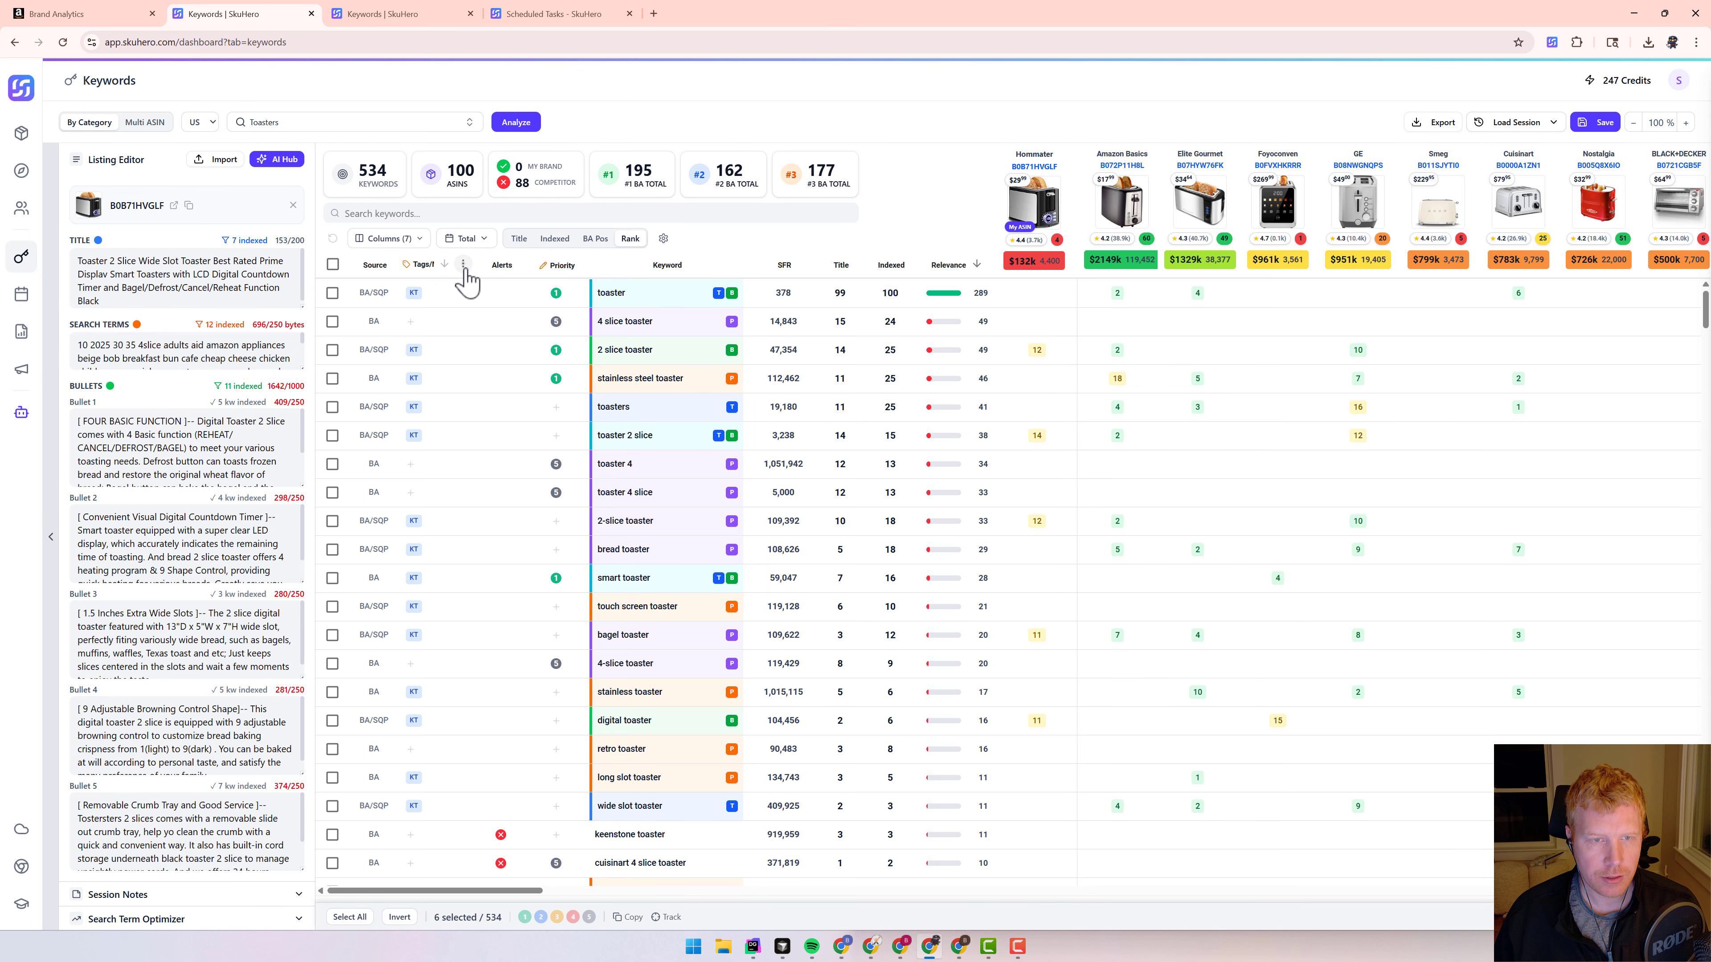
left_click(463, 266)
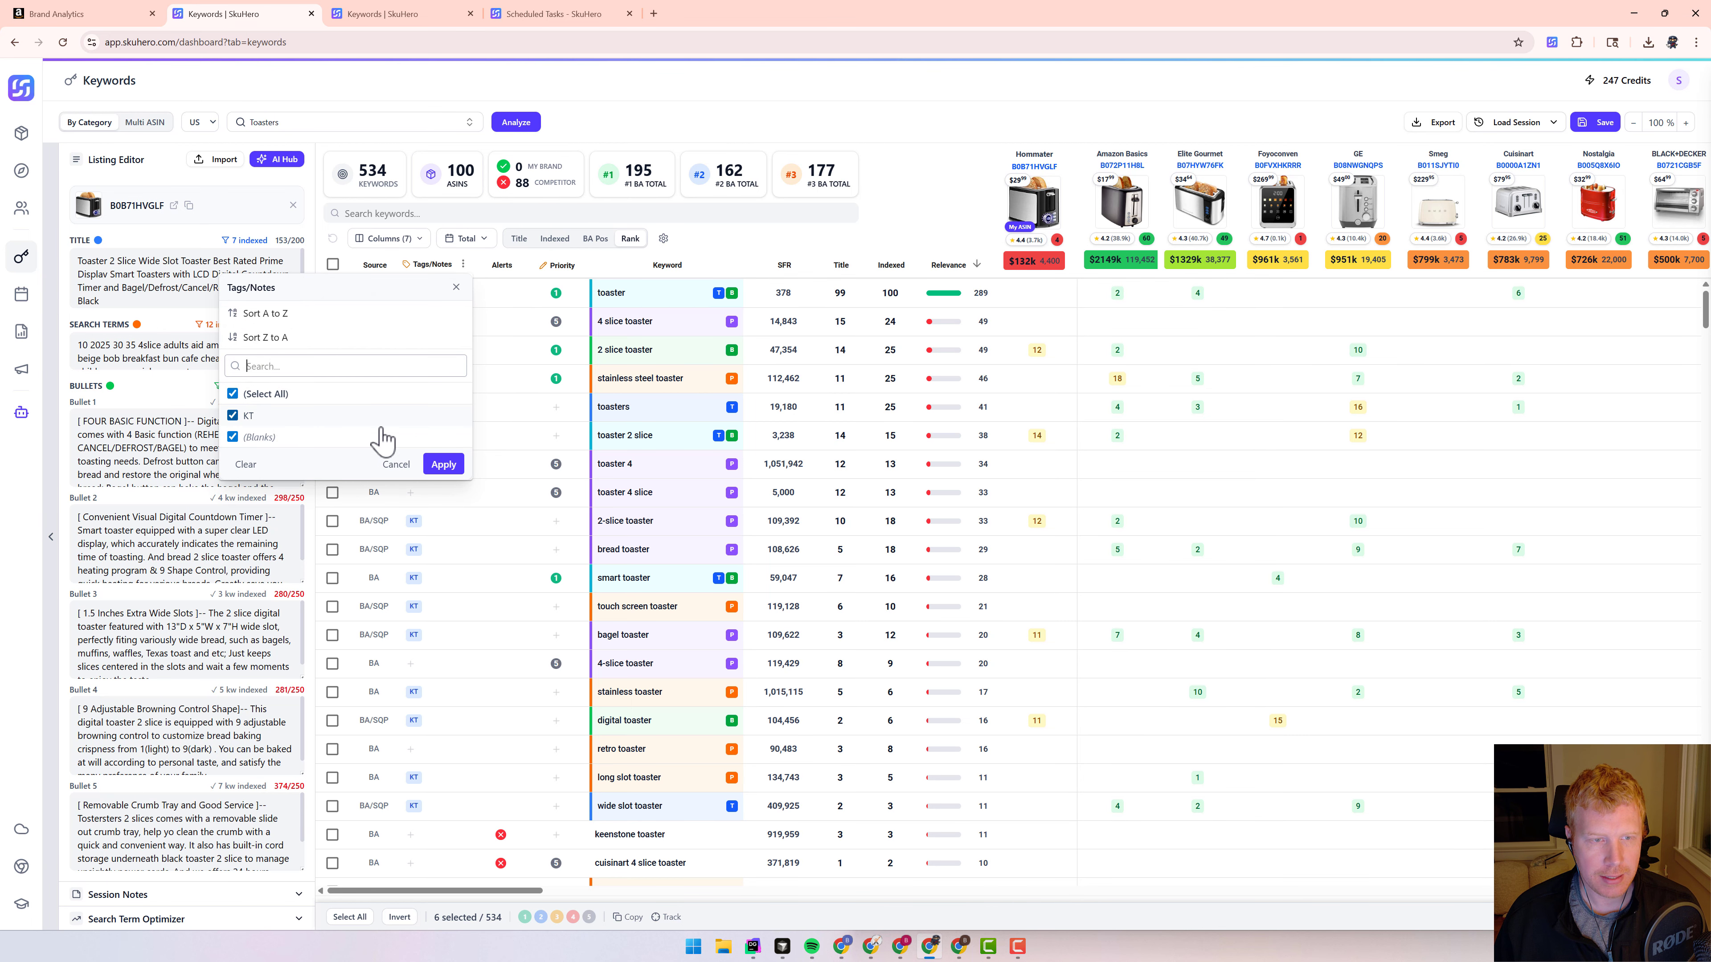
left_click(234, 416)
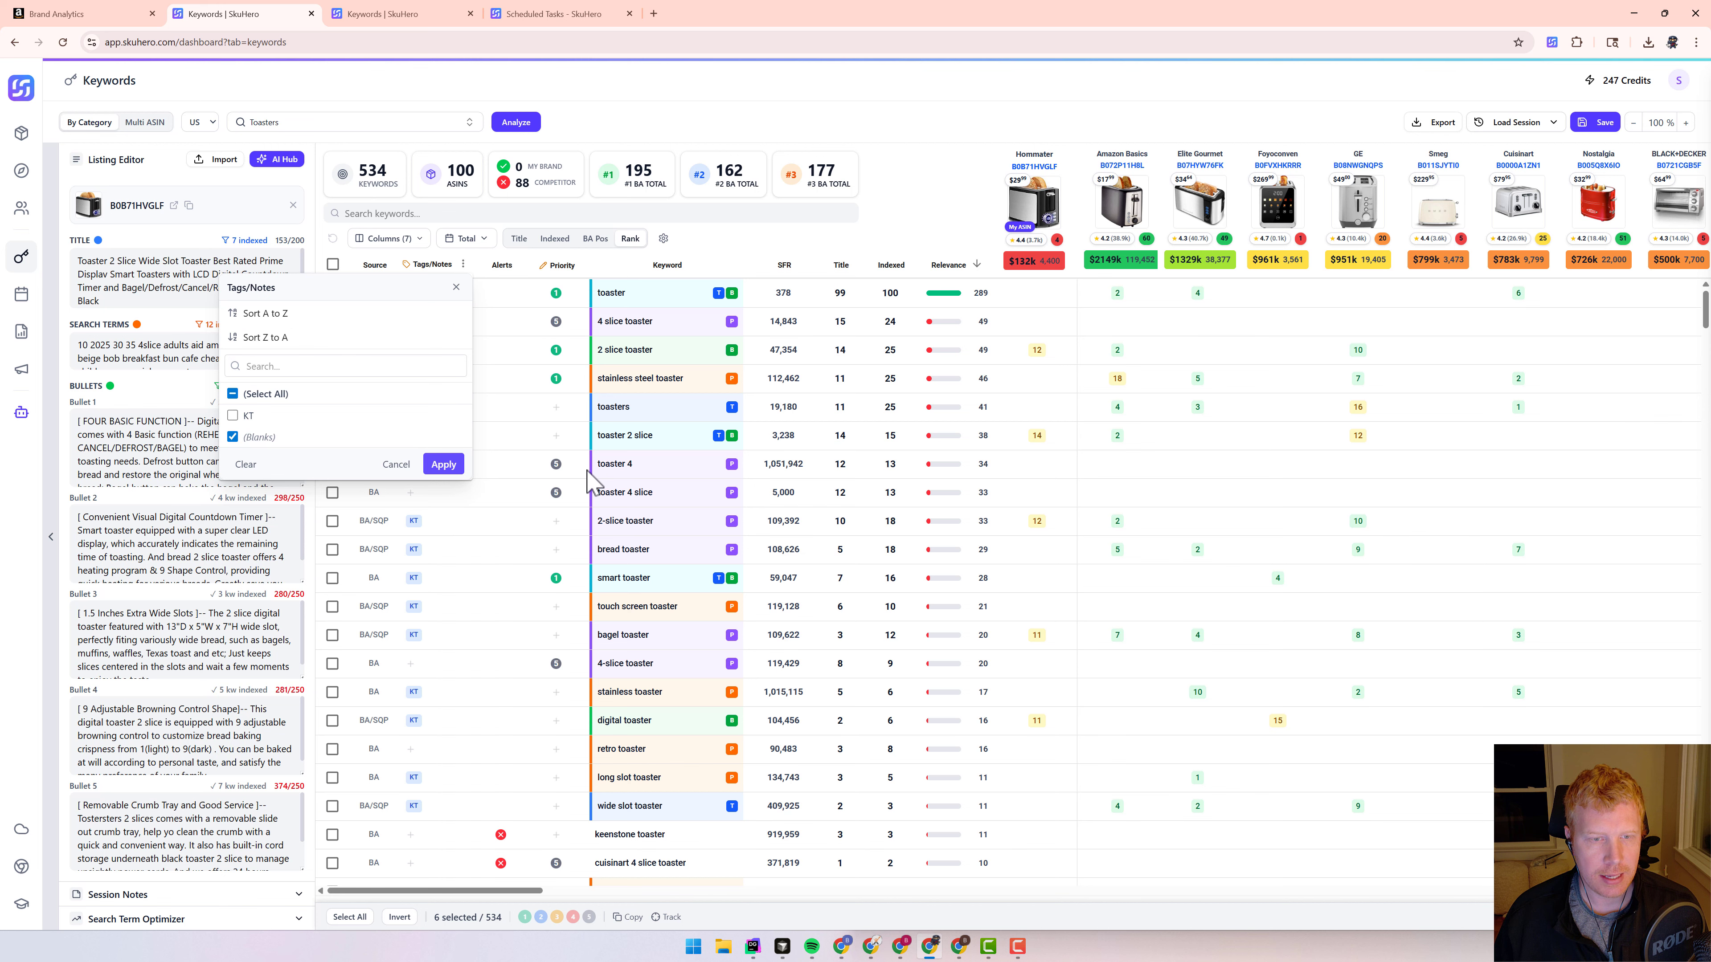
left_click(443, 464)
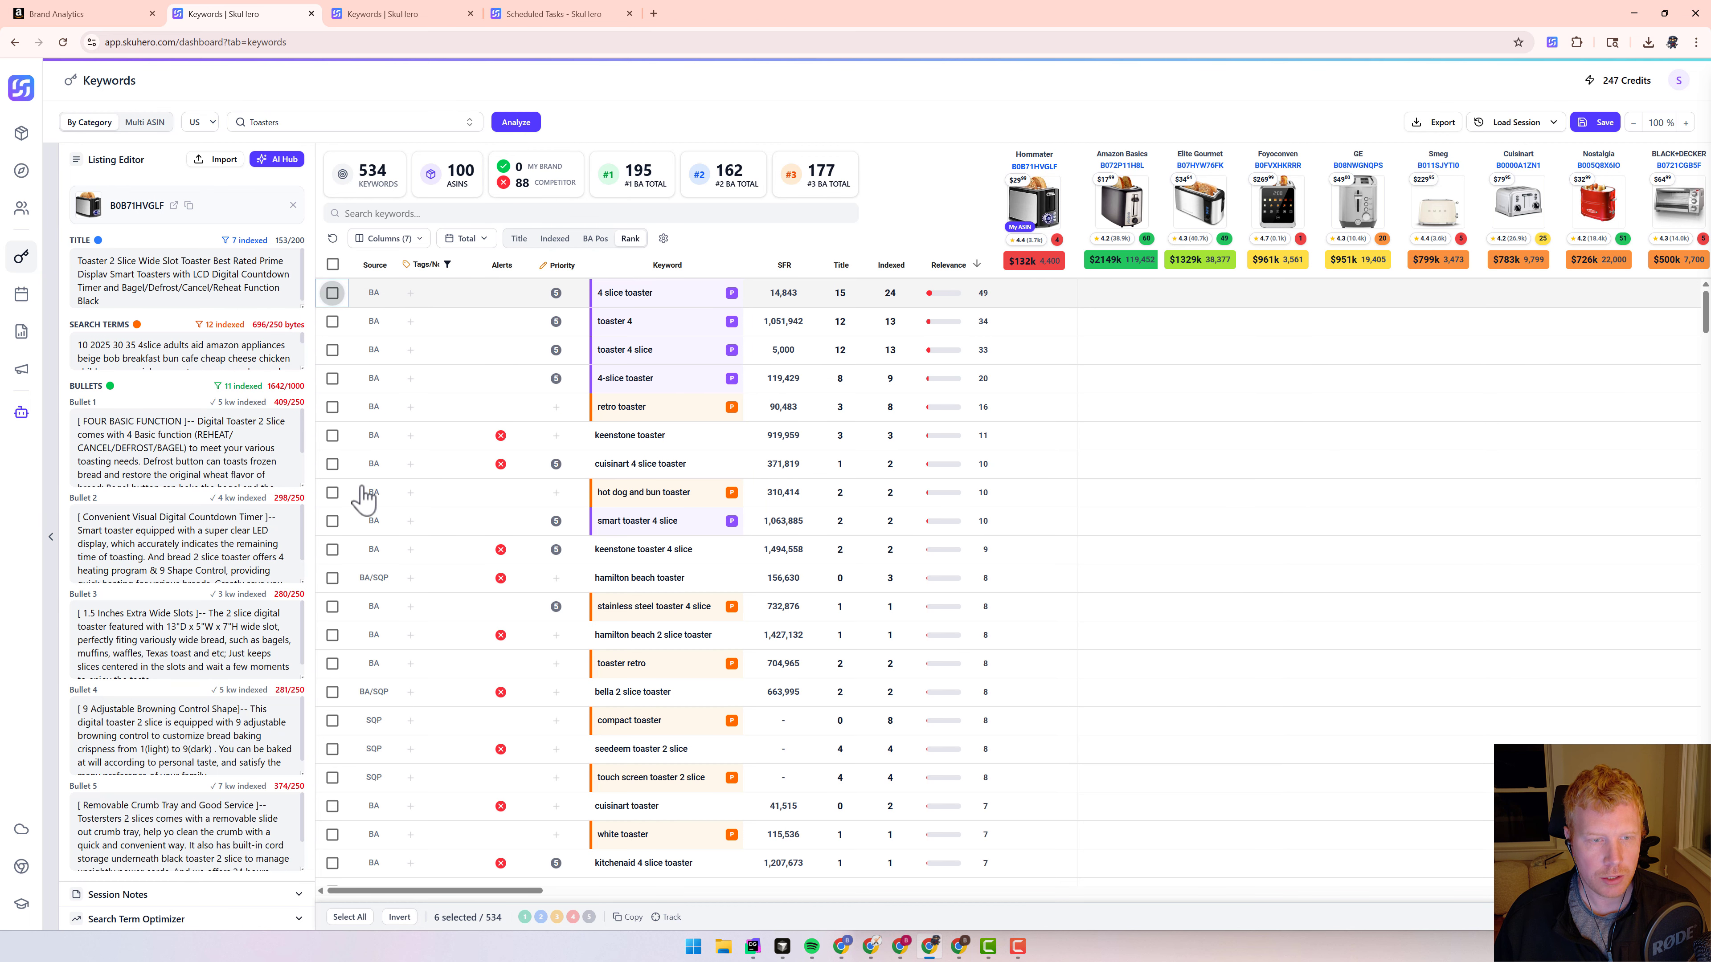
Select the ten keywords from 4 slice toaster through keenstone toaster 4 slice, and preview adding them to the toaster tracker project without submitting.
left_click(332, 549, "shift")
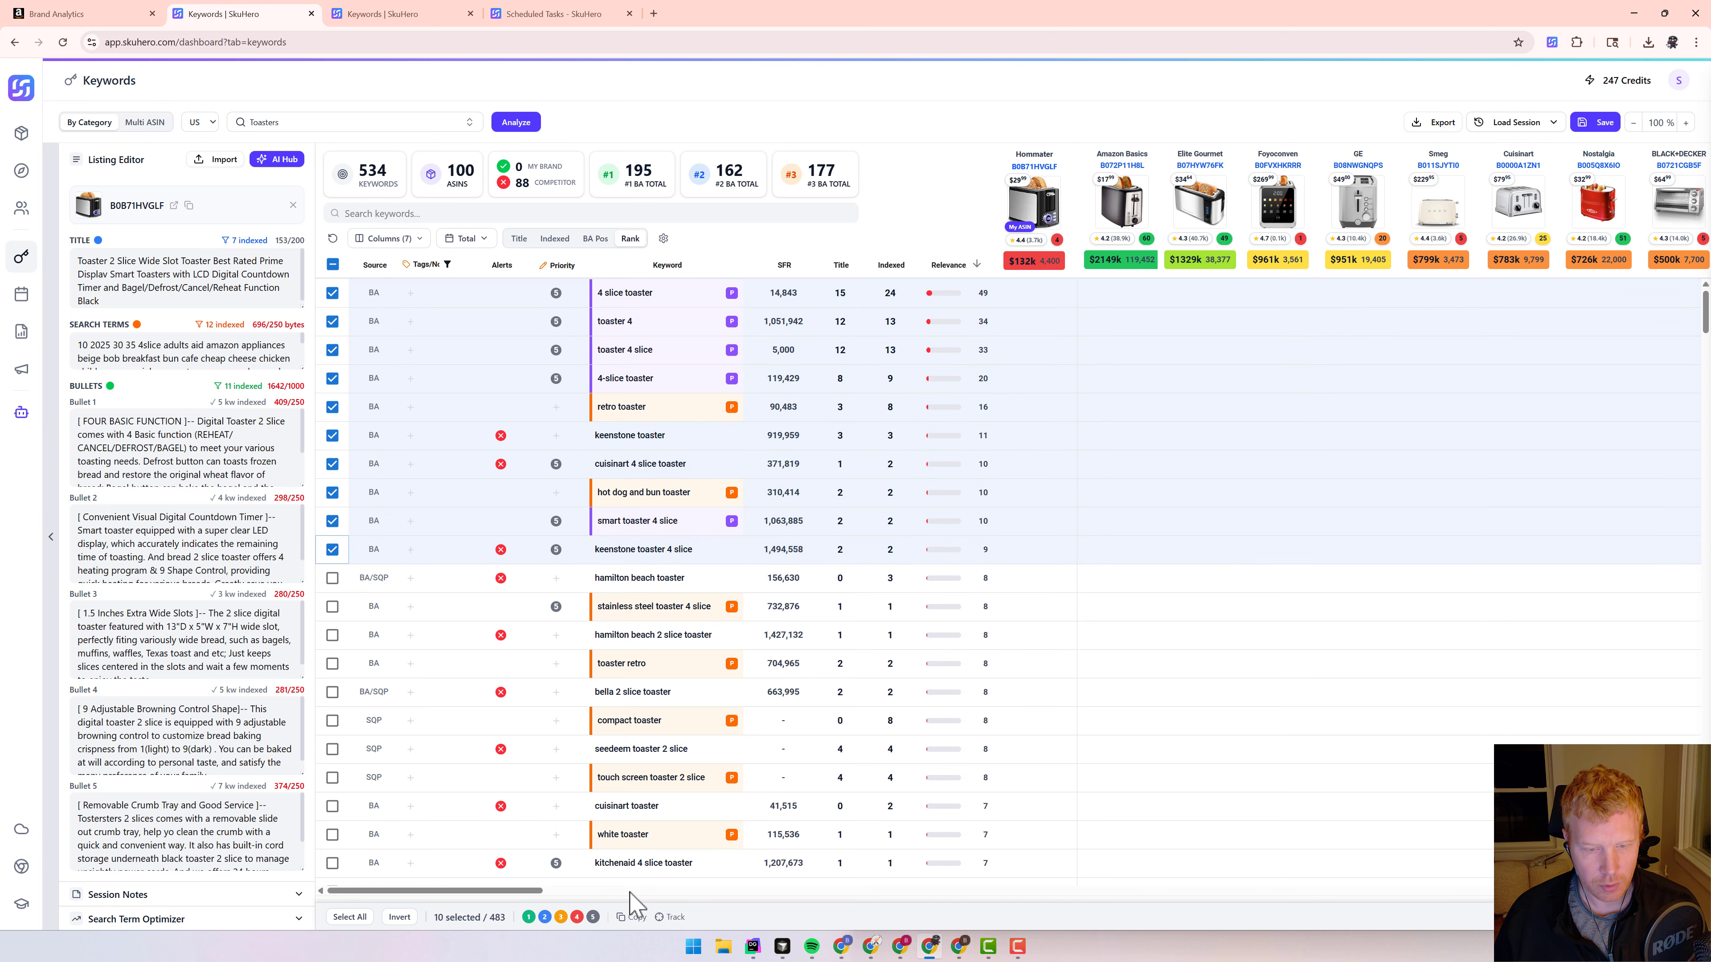
left_click(671, 918)
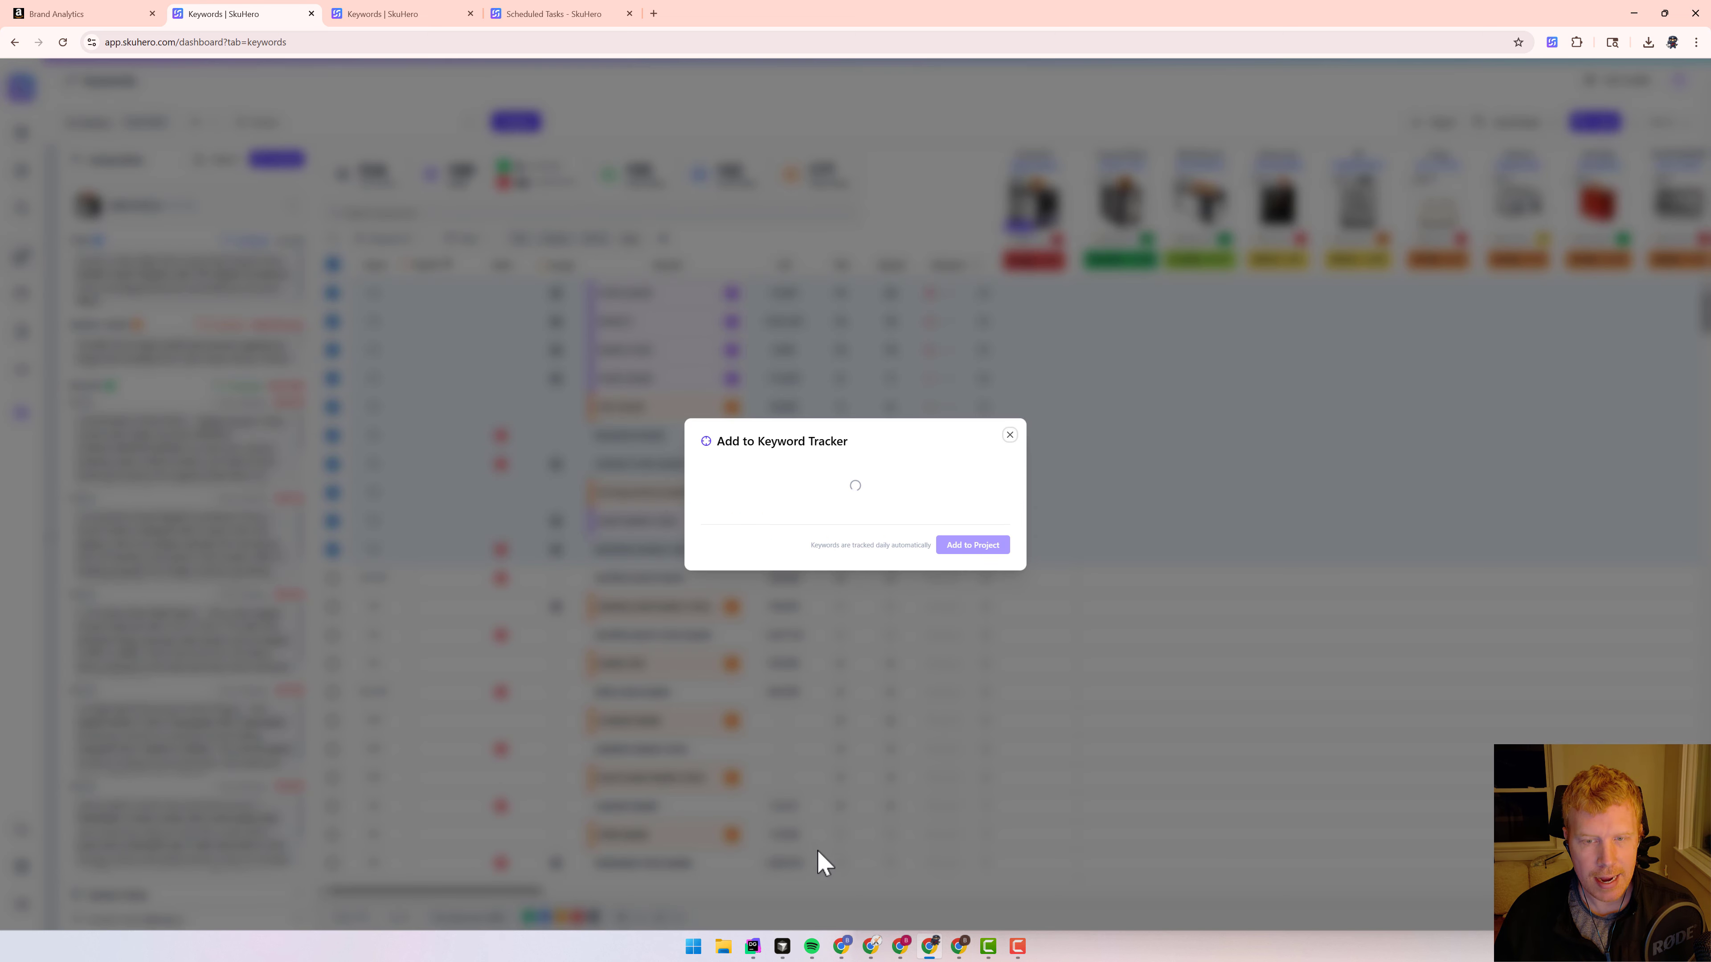
left_click(783, 480)
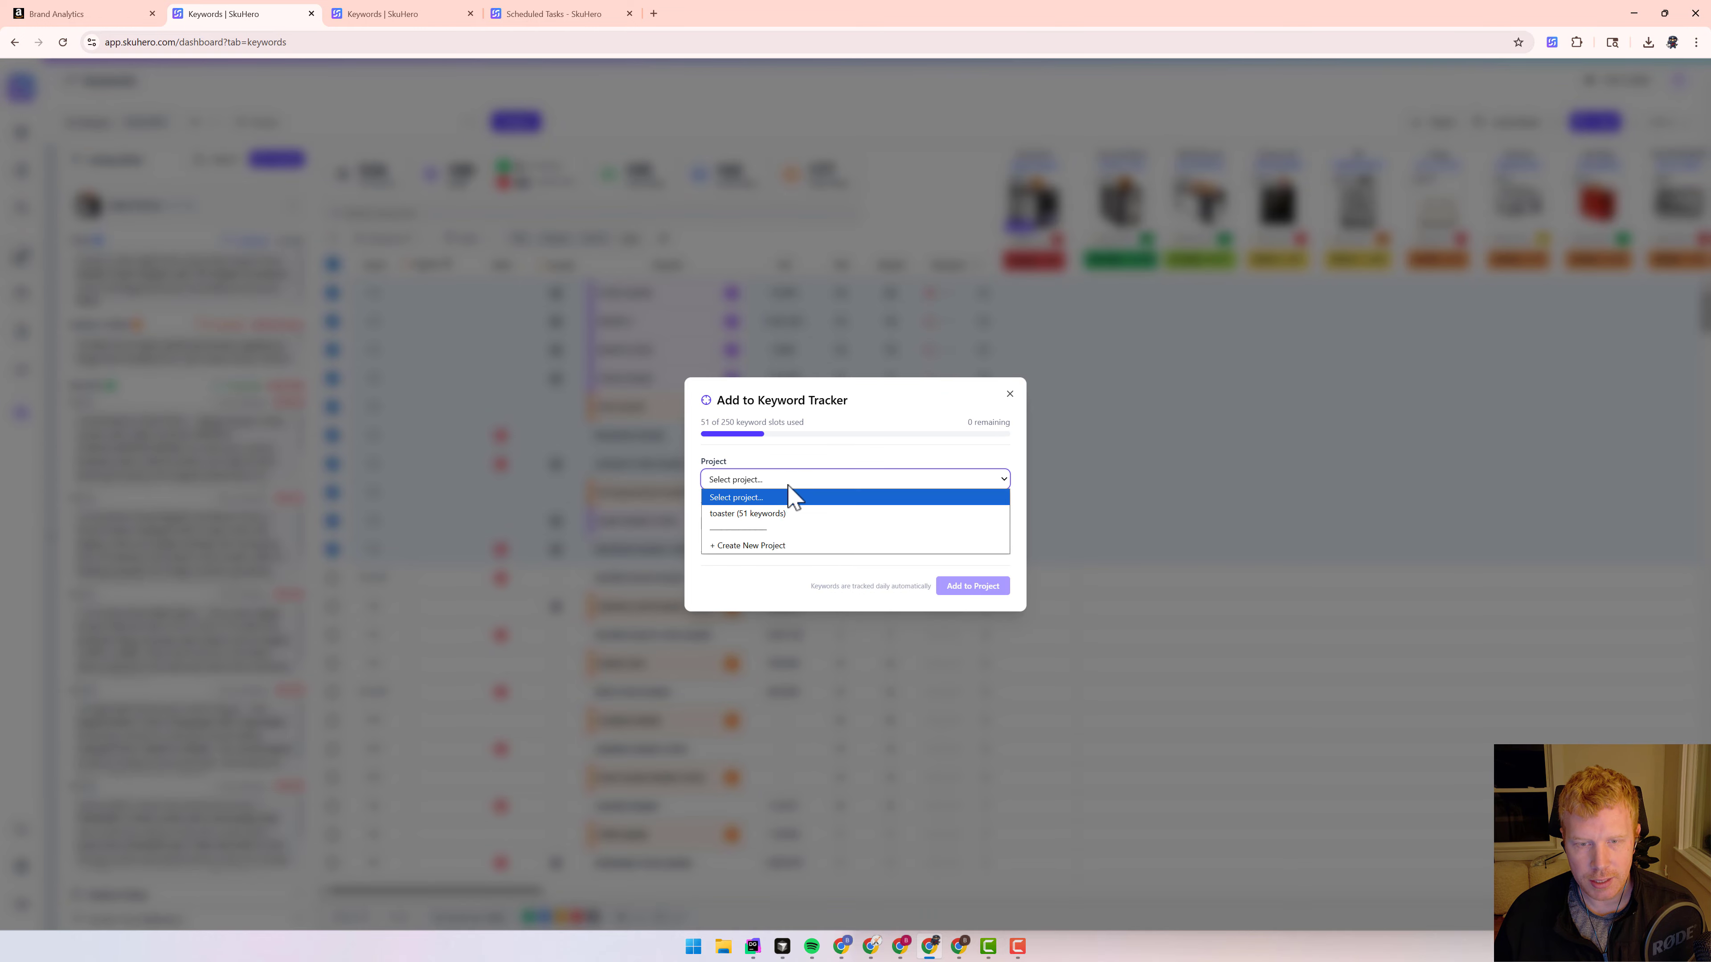
left_click(774, 515)
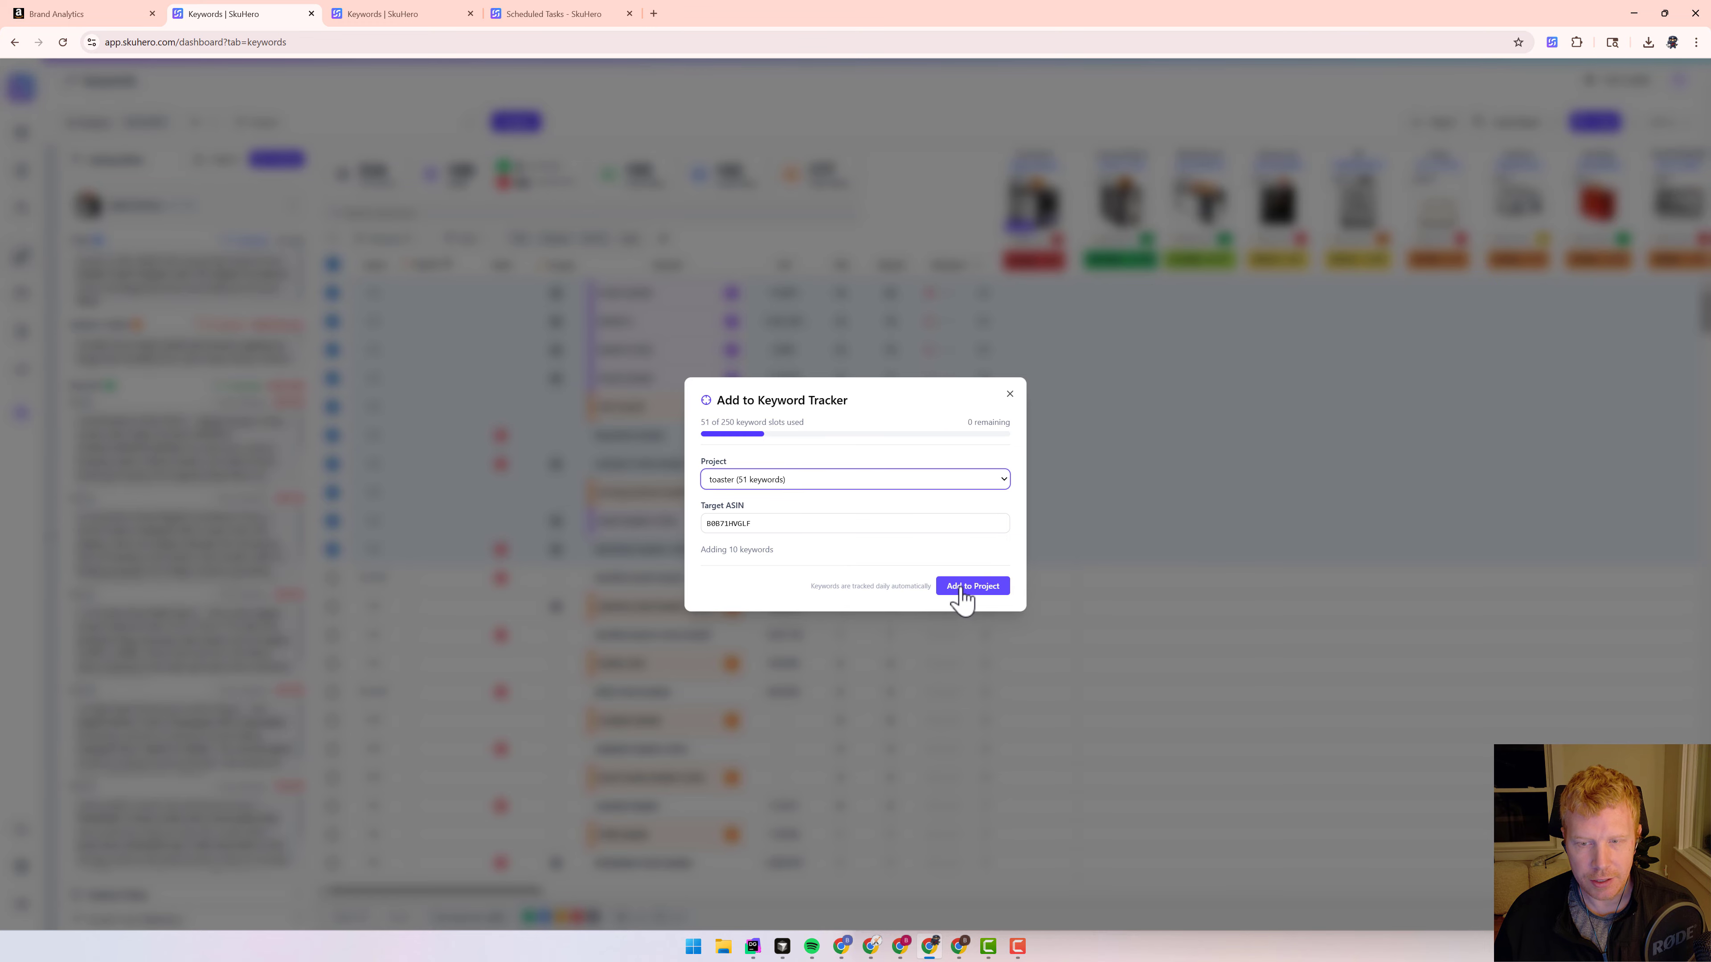
left_click(924, 346)
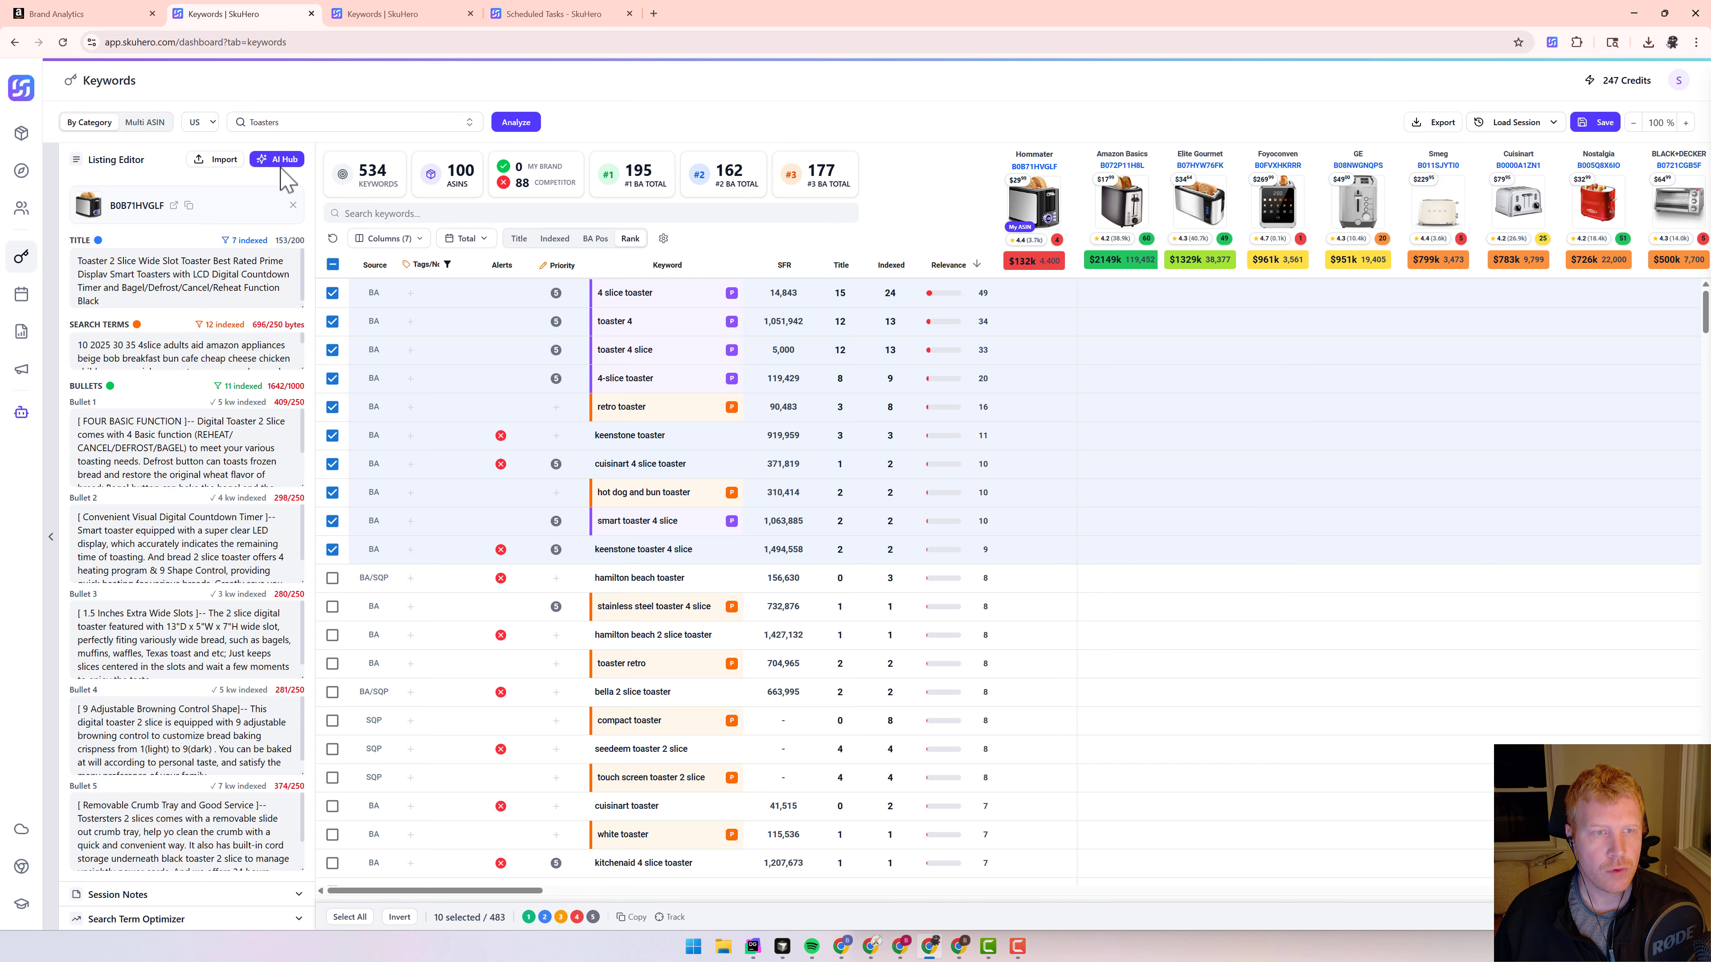